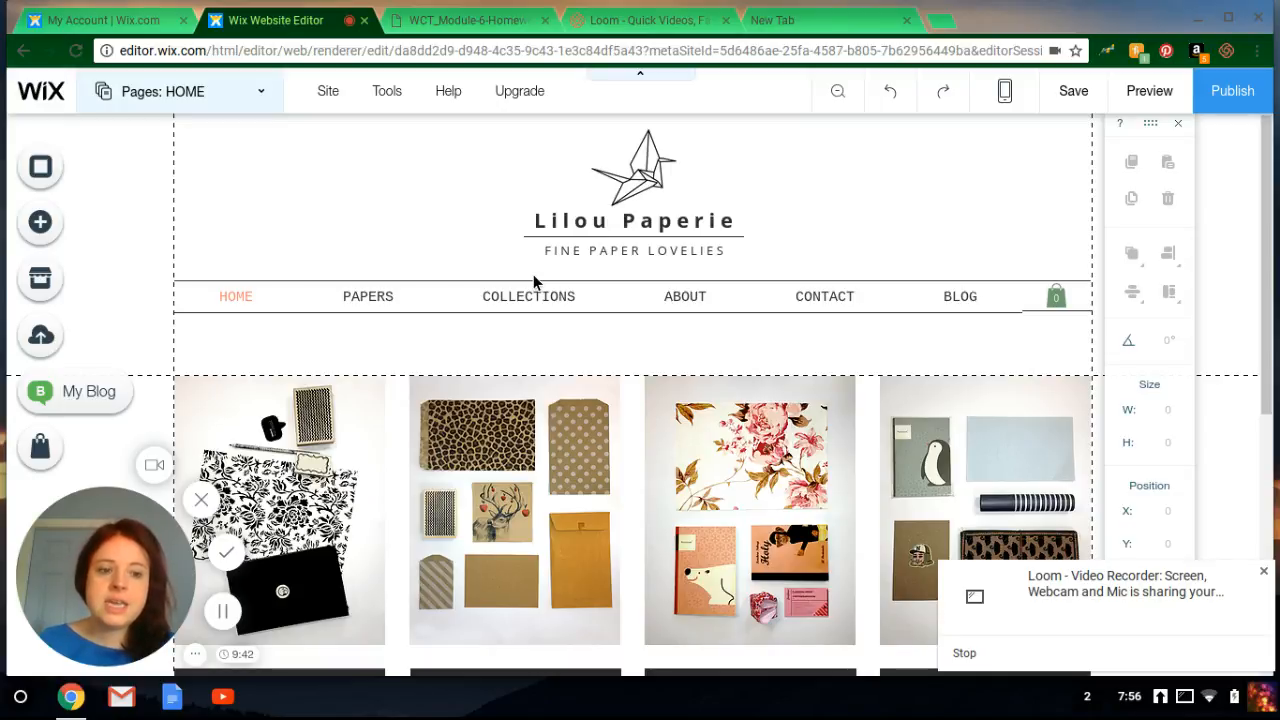
Browse the app categories in the Wix App Market and open Online Bookings
click(1263, 572)
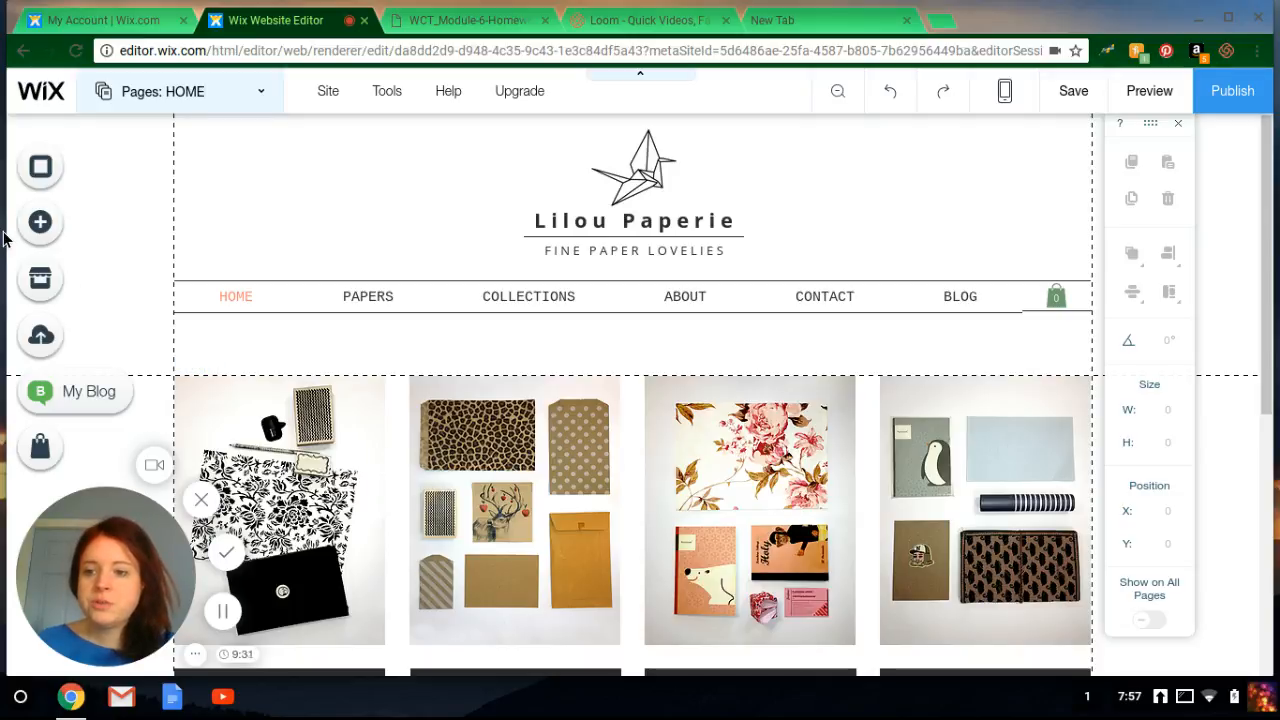
click(45, 290)
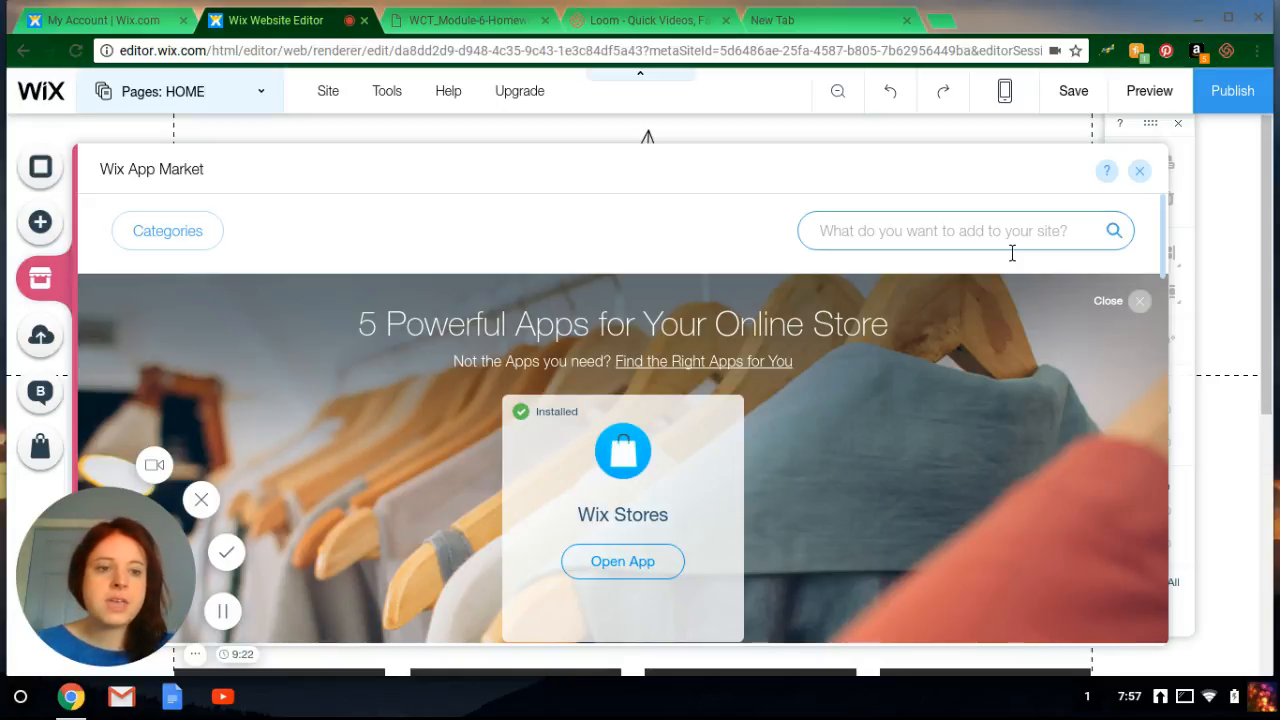
drag(1173, 219, 1172, 366)
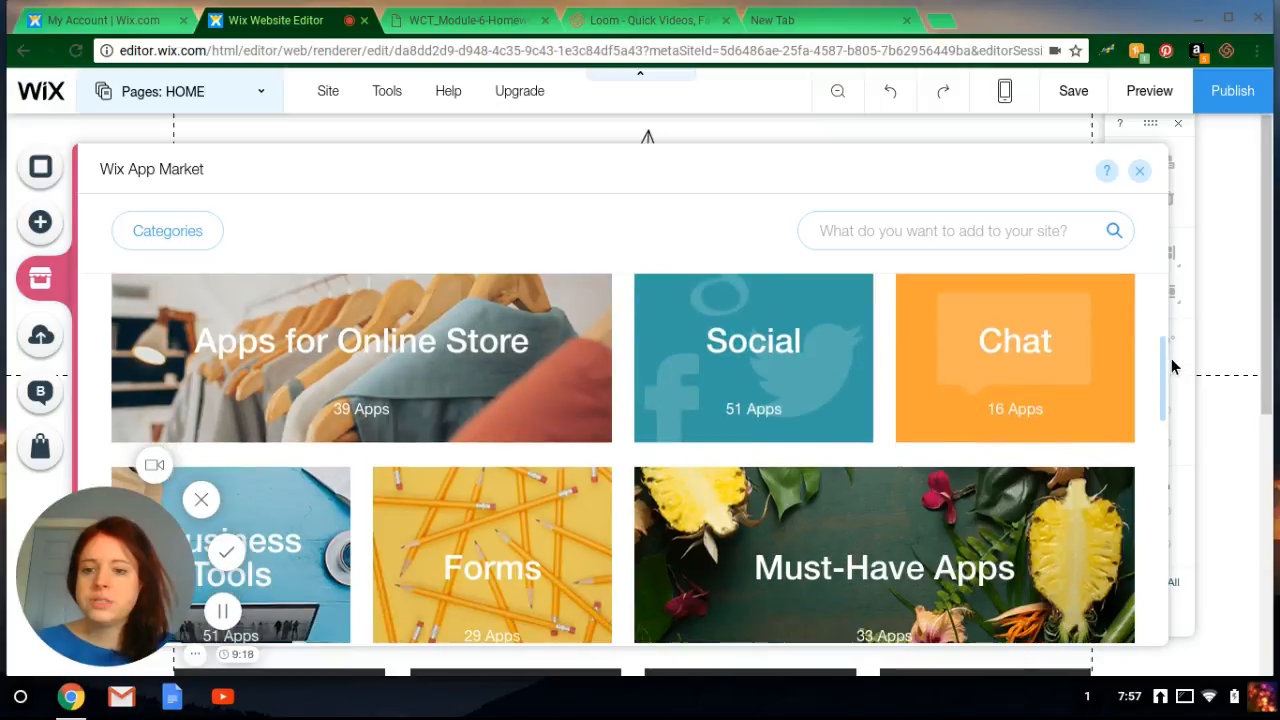
scroll(411, 367, down, 1)
scroll(411, 367, up, 1)
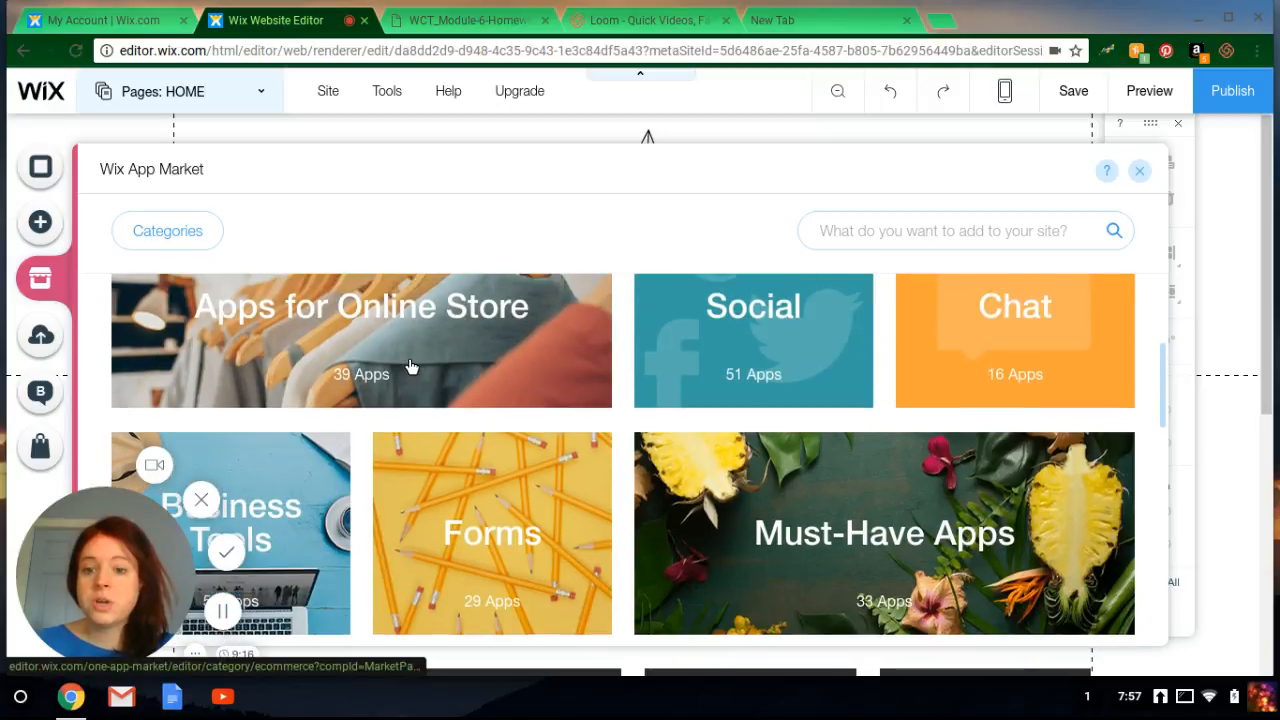
scroll(420, 360, up, 2)
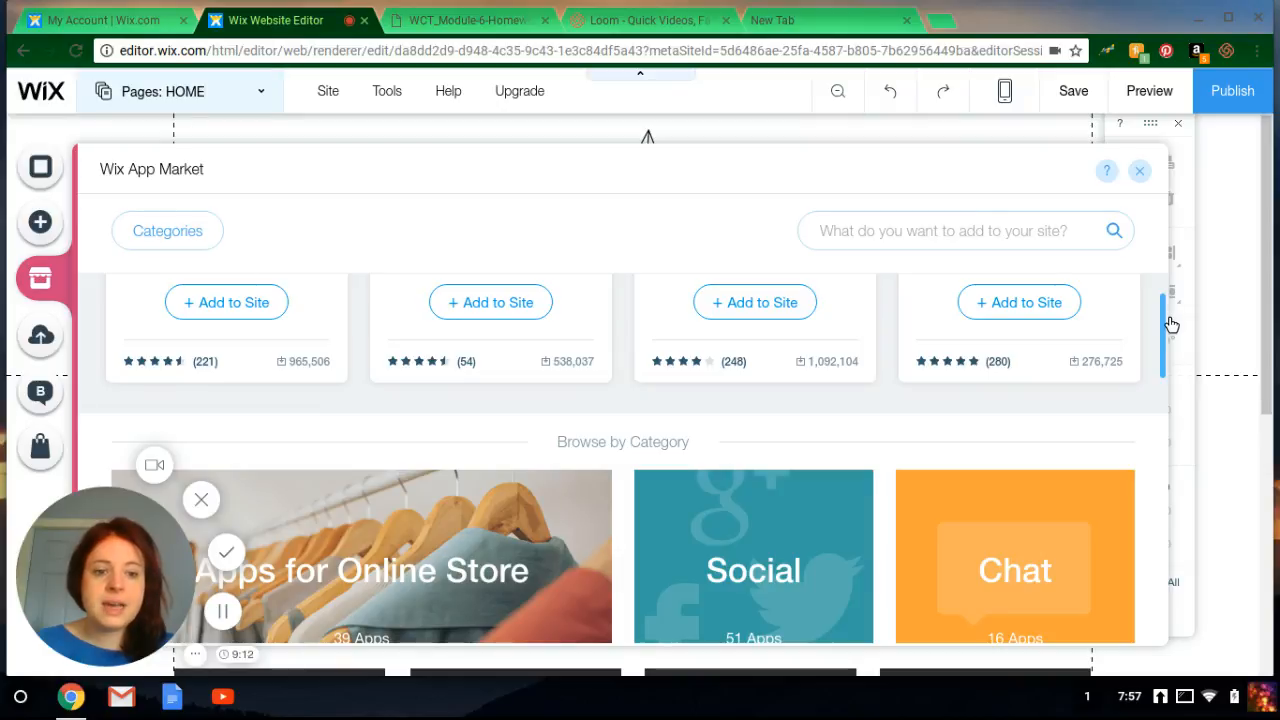
scroll(1173, 358, down, 2)
scroll(1168, 364, down, 5)
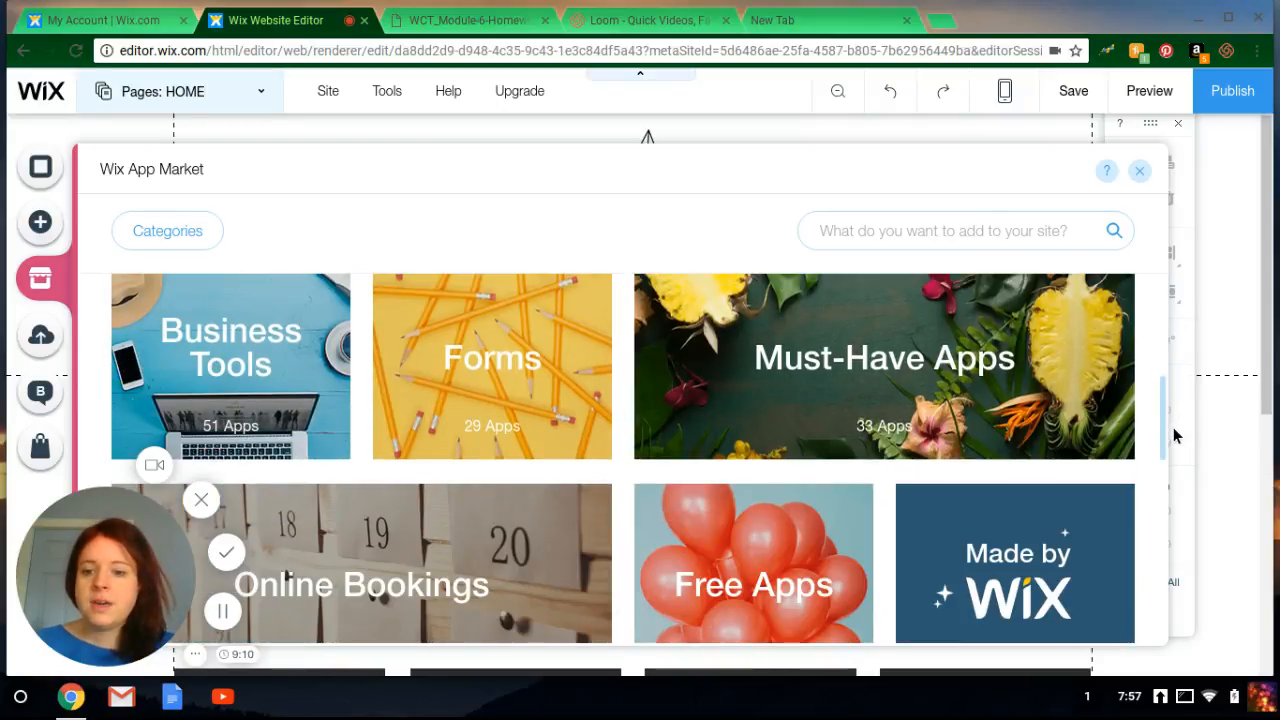
scroll(514, 429, down, 2)
scroll(471, 437, down, 1)
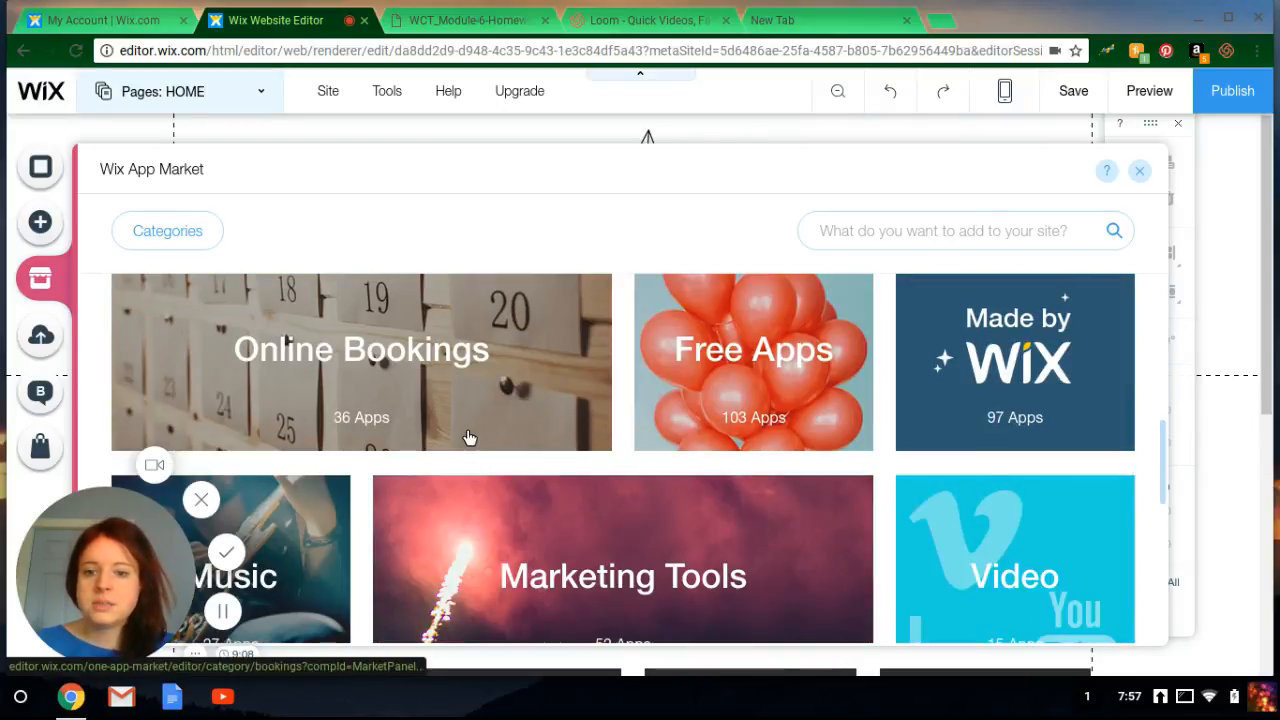
click(460, 428)
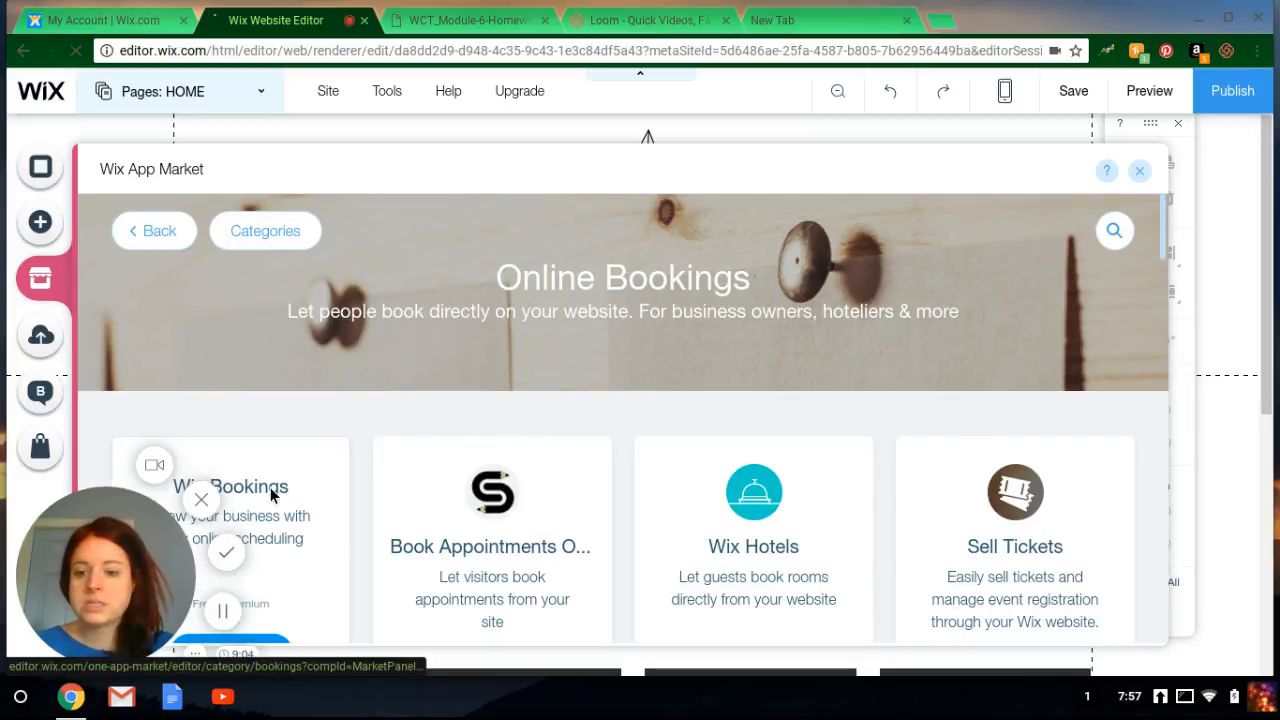
Add the Wix Bookings app to the site from its details page and dismiss the confirmation
click(273, 495)
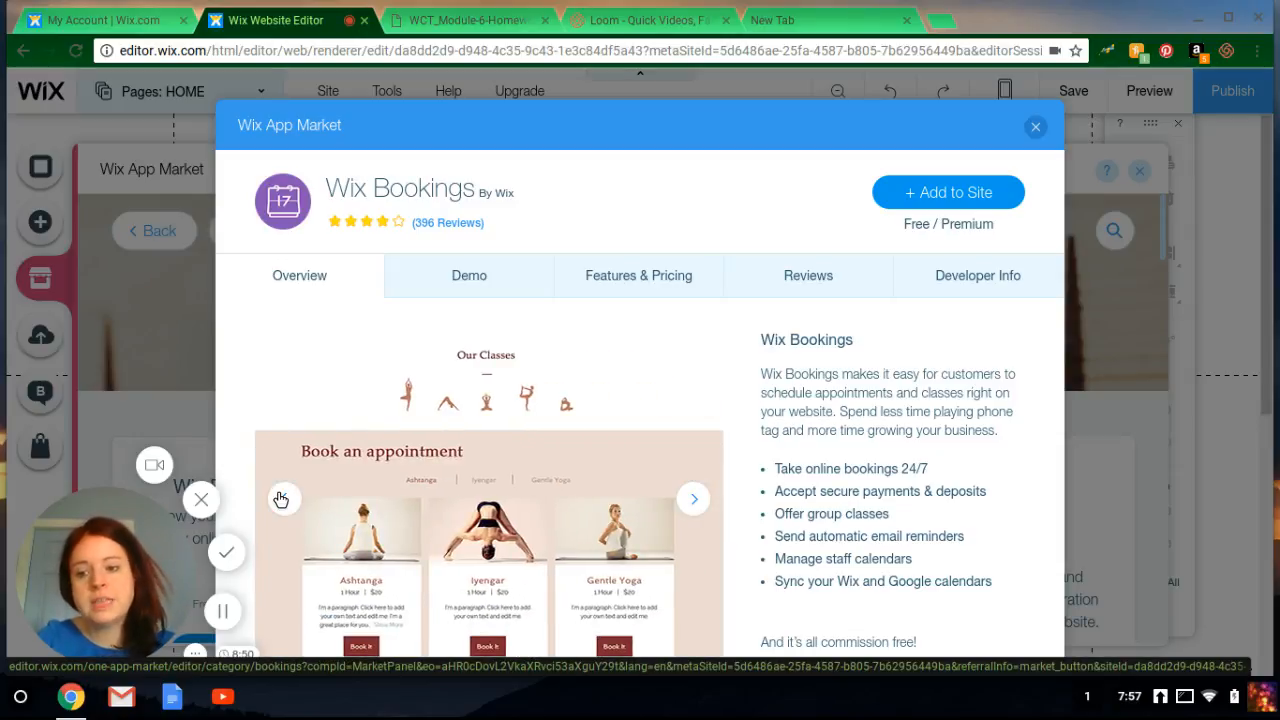
click(953, 193)
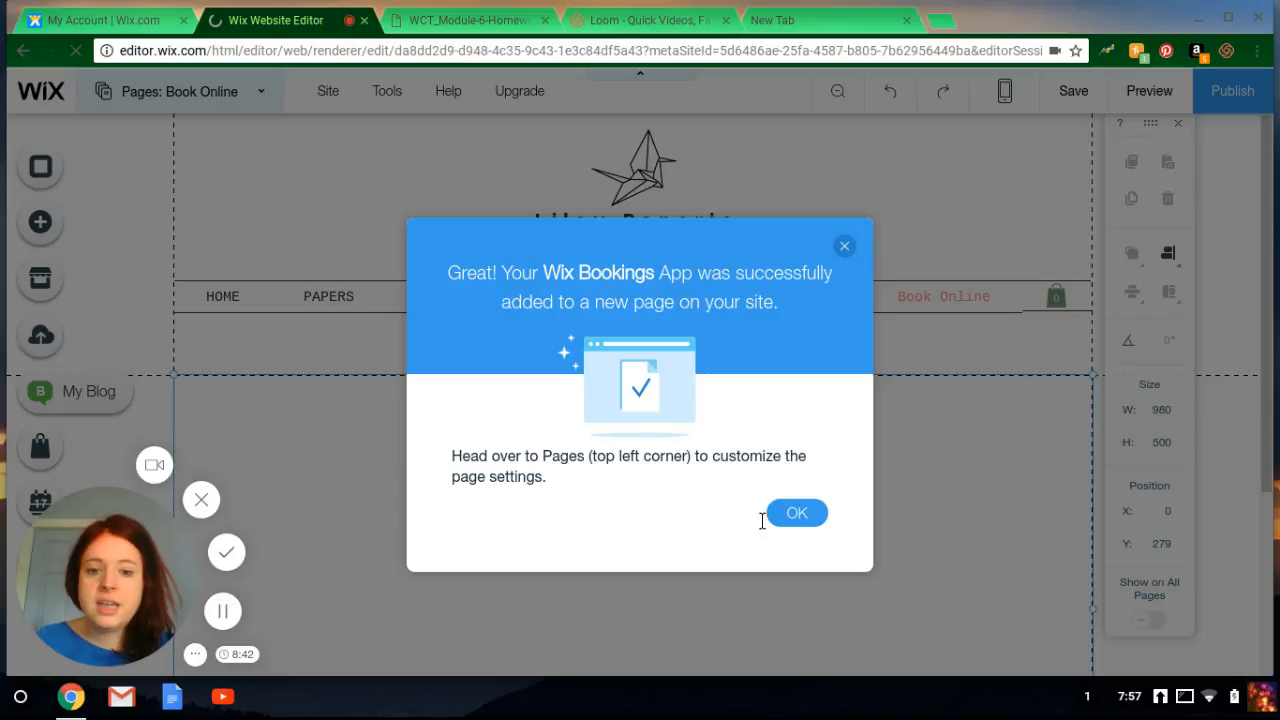
click(819, 520)
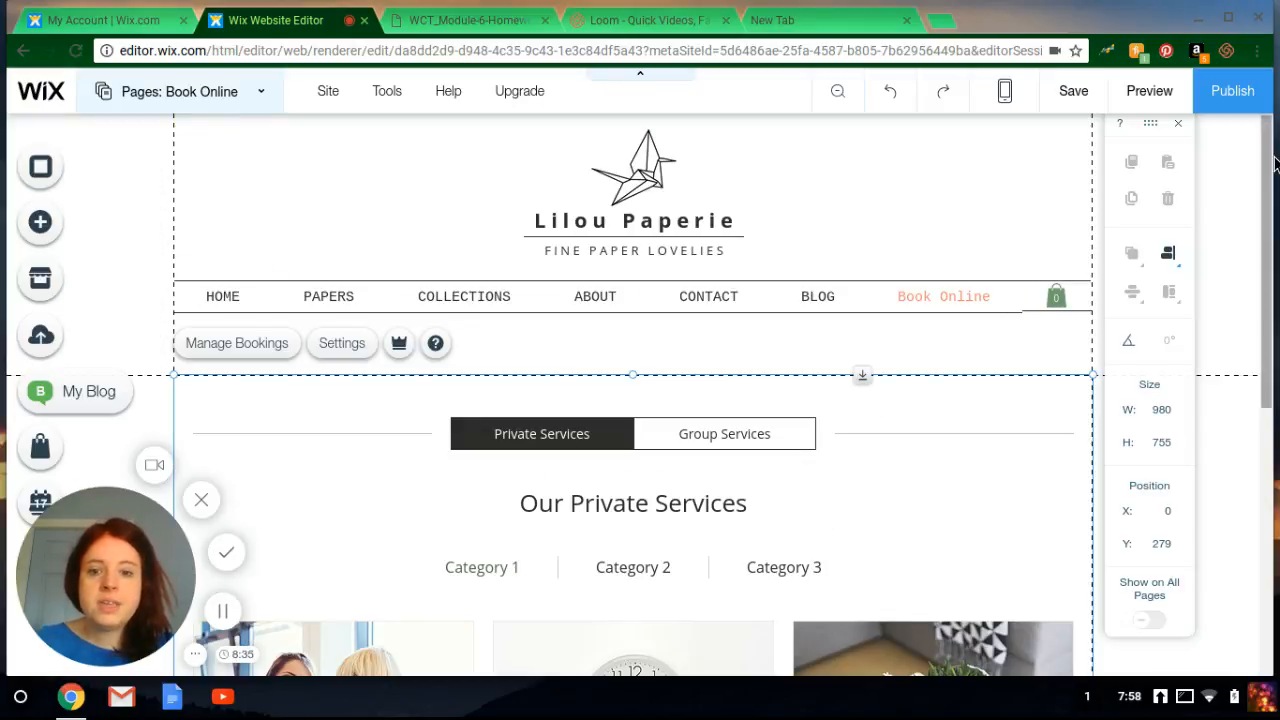
Start the Wix Bookings setup from the Book Online page's services widget and create a Private service first
drag(1273, 163, 1273, 247)
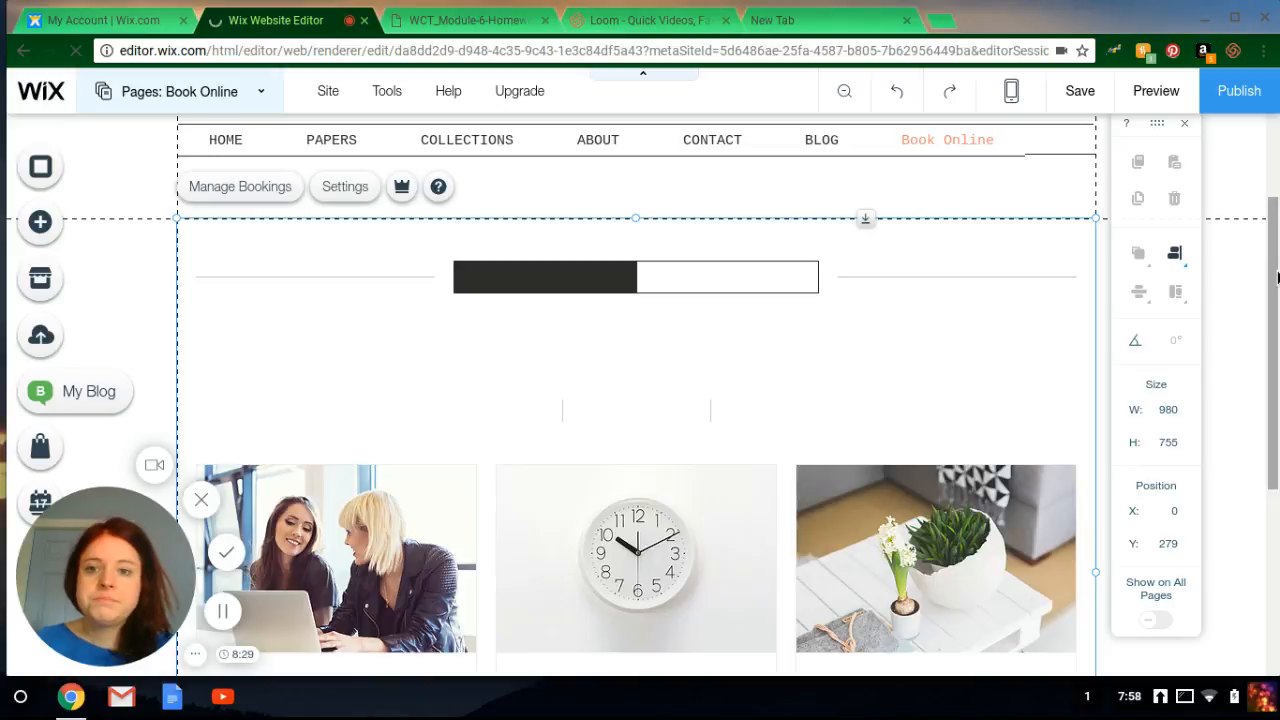
scroll(1276, 305, down, 3)
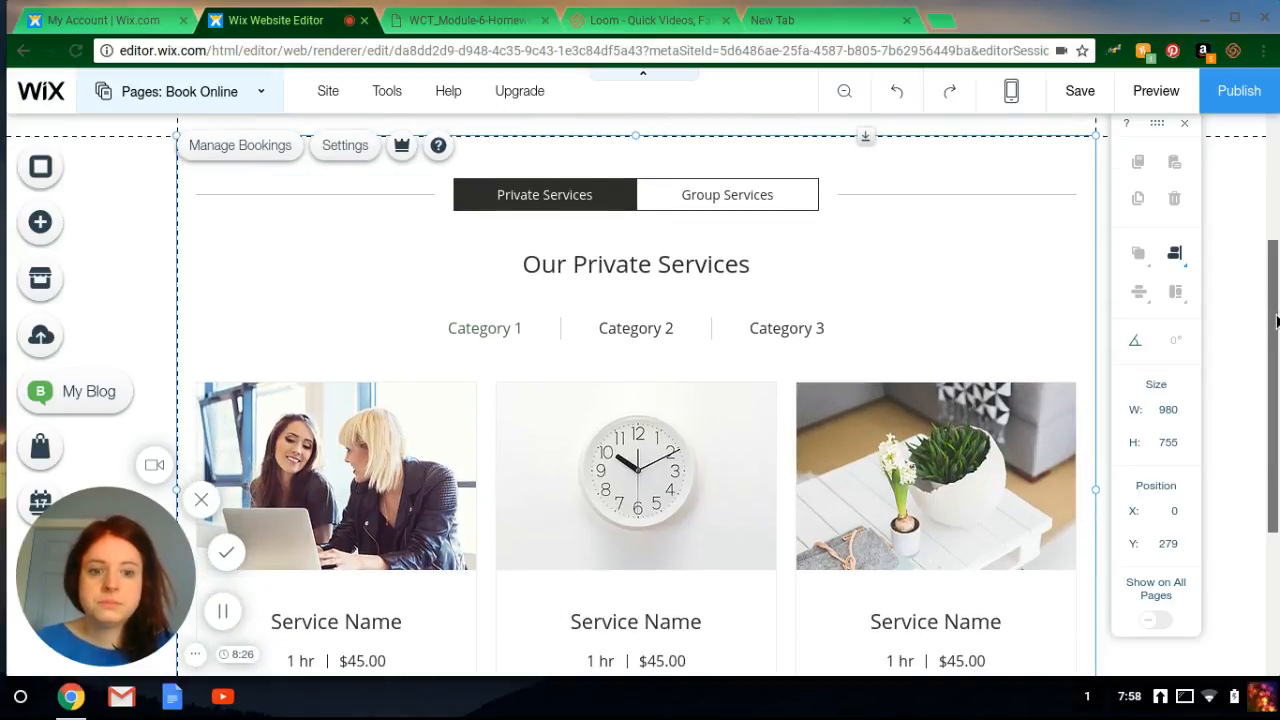
drag(1273, 428, 1273, 414)
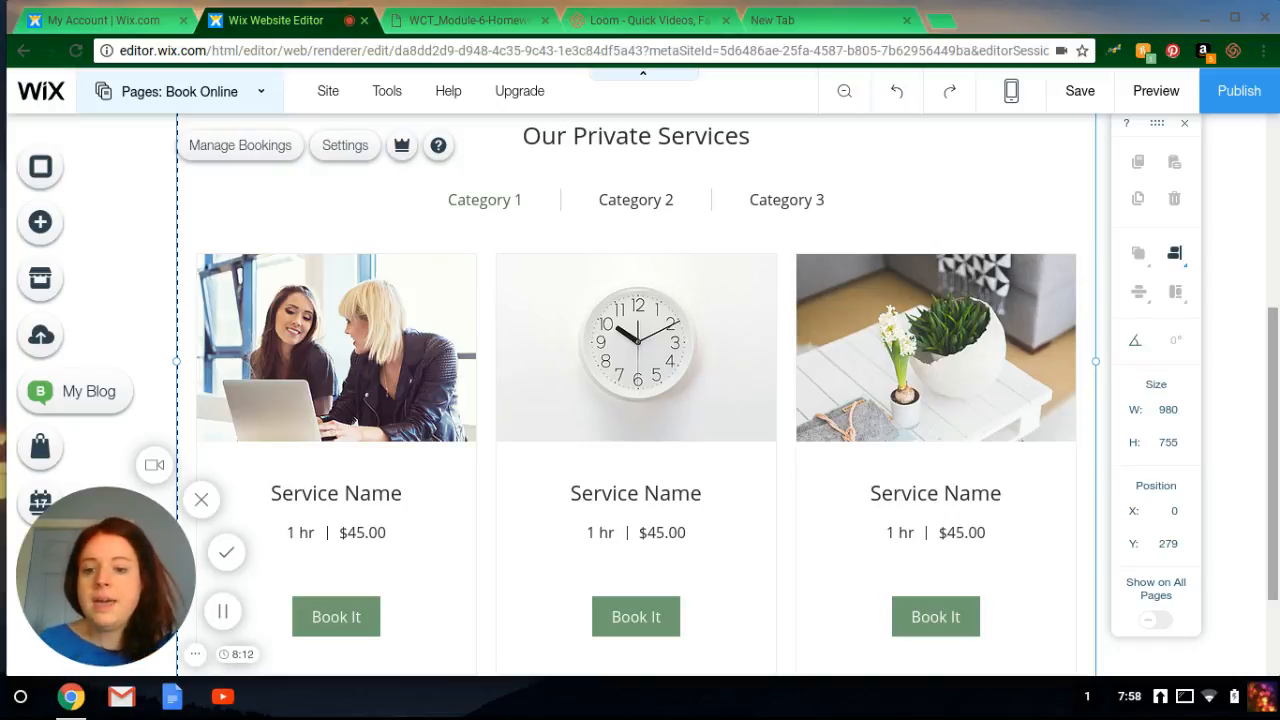
double_click(312, 503)
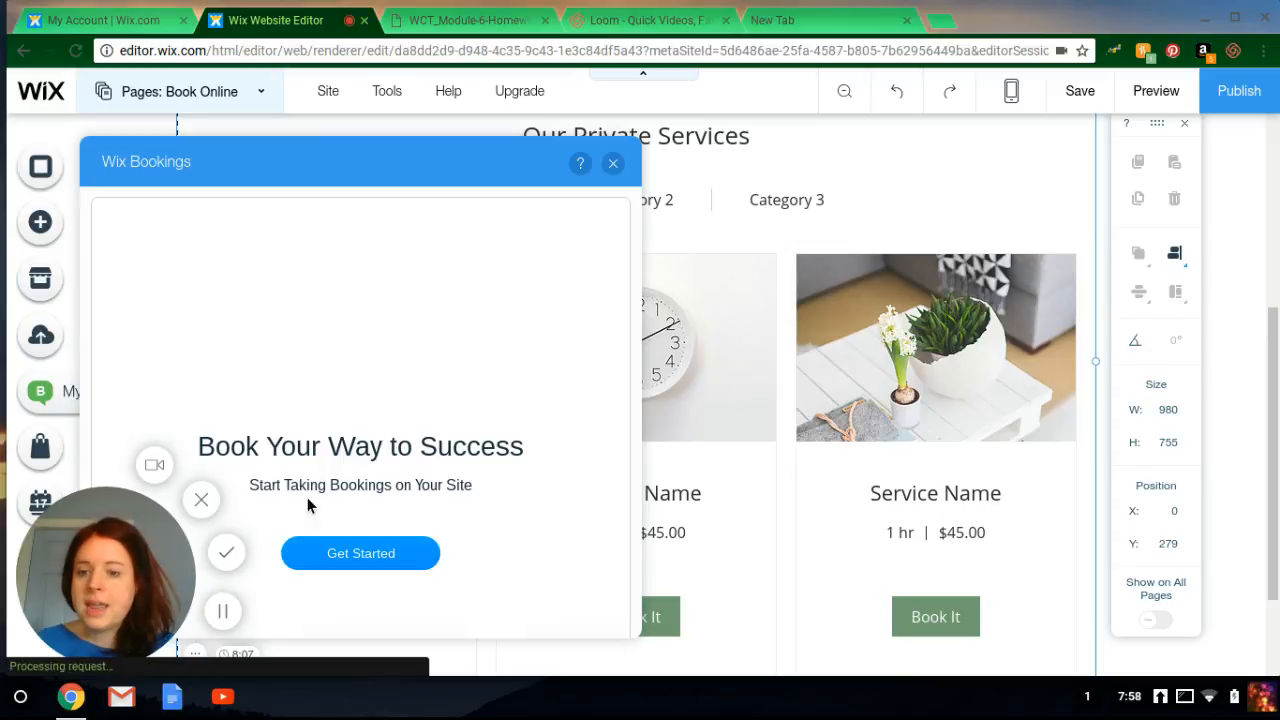
click(354, 564)
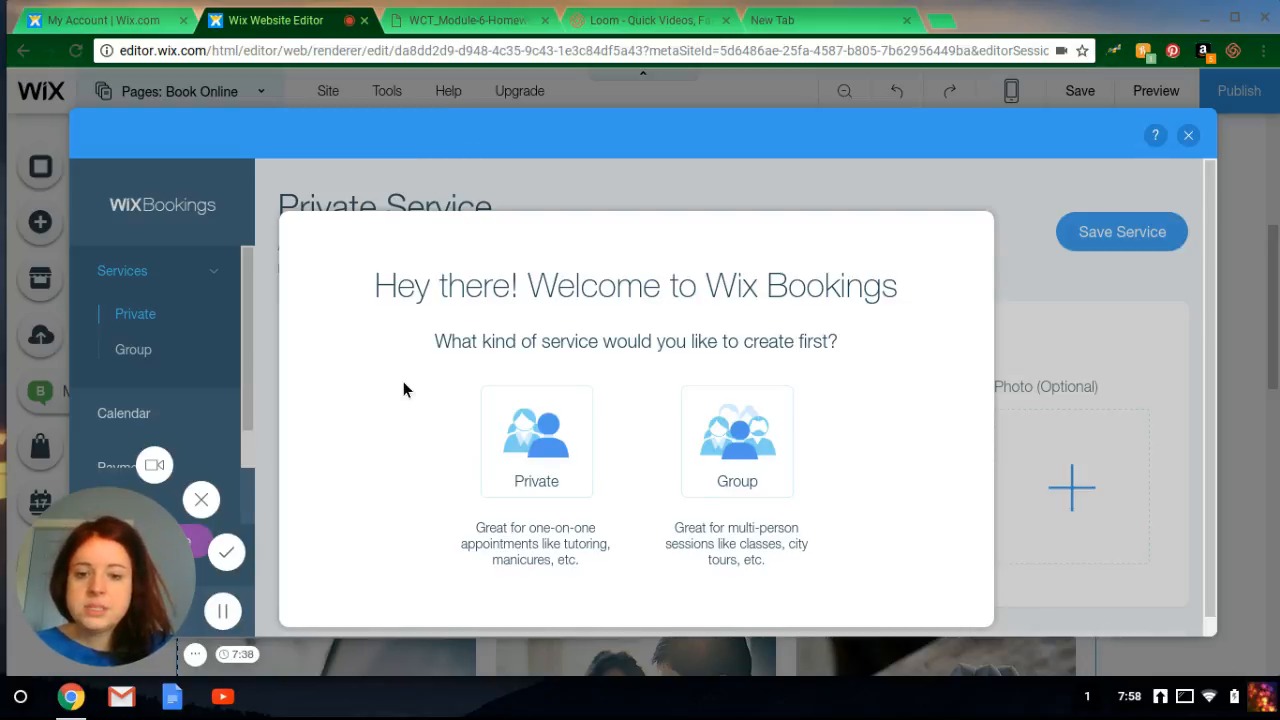
click(574, 474)
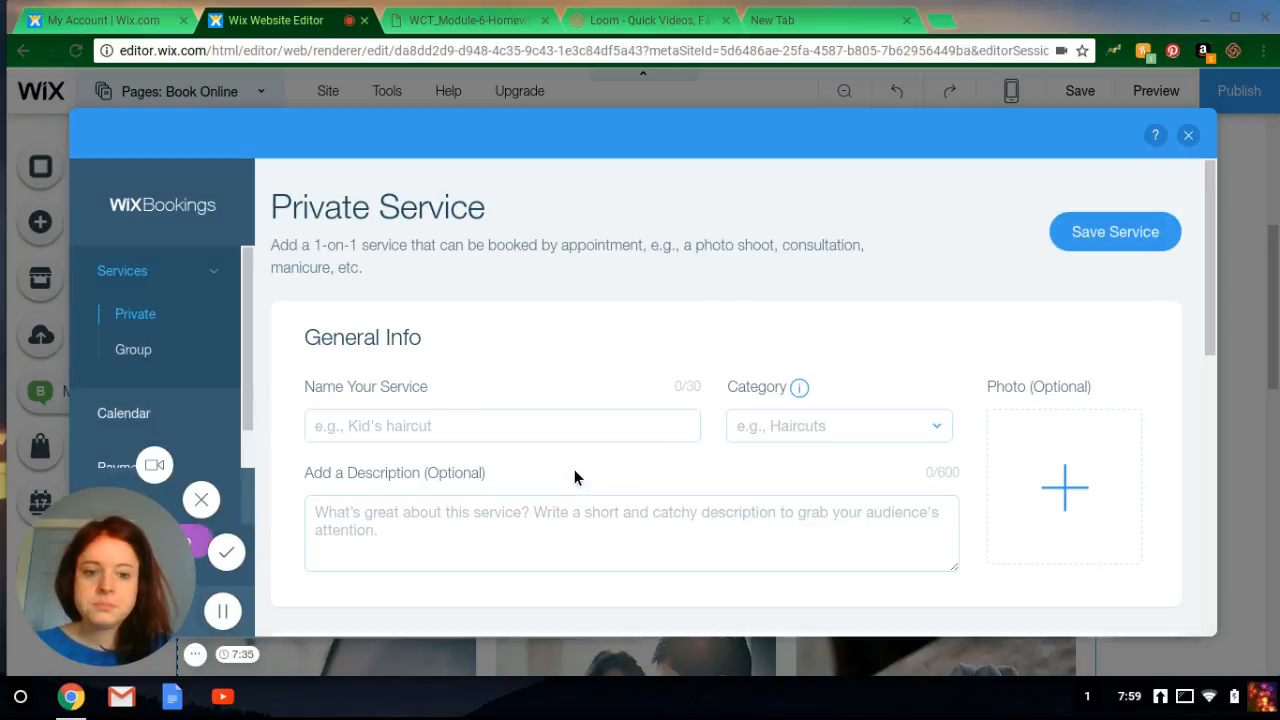
Name the private service "Consulting"
click(350, 430)
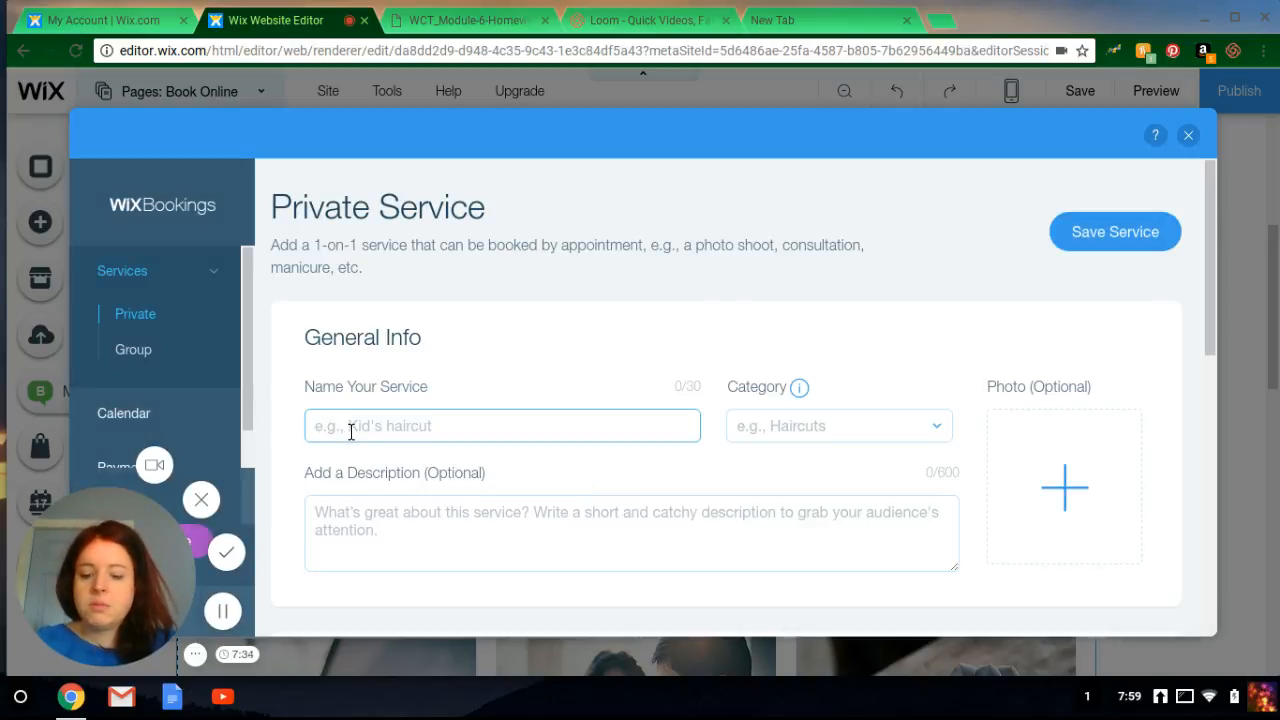
text(COnsu)
key(BackSpace)
key(BackSpace)
key(BackSpace)
key(BackSpace)
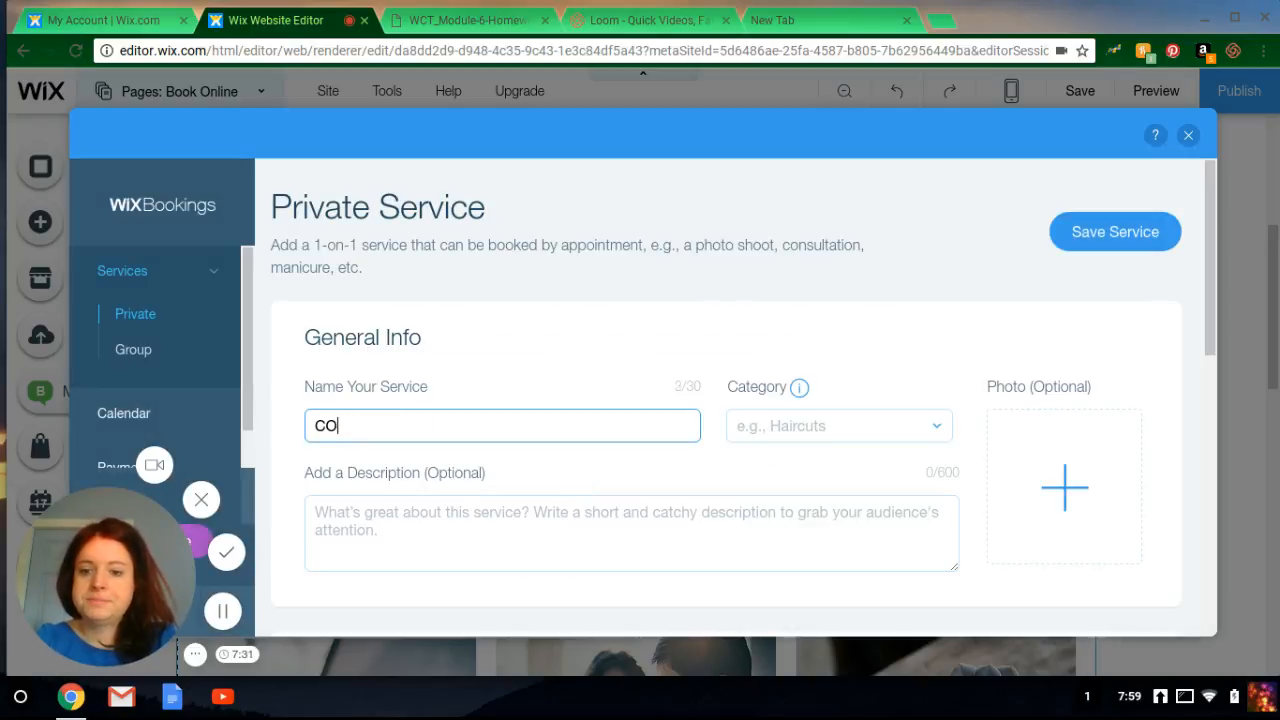
text(onsulting)
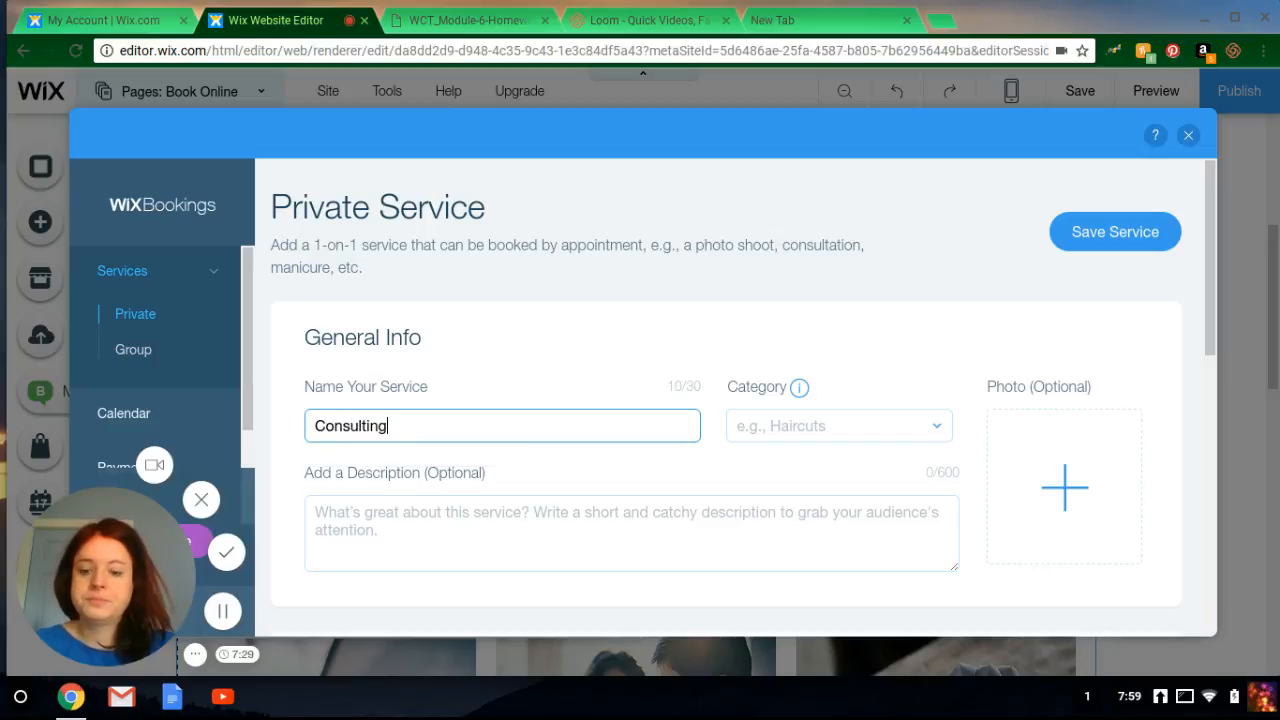
Create a service category called "Marketing" and assign it to the Consulting service
key(Tab)
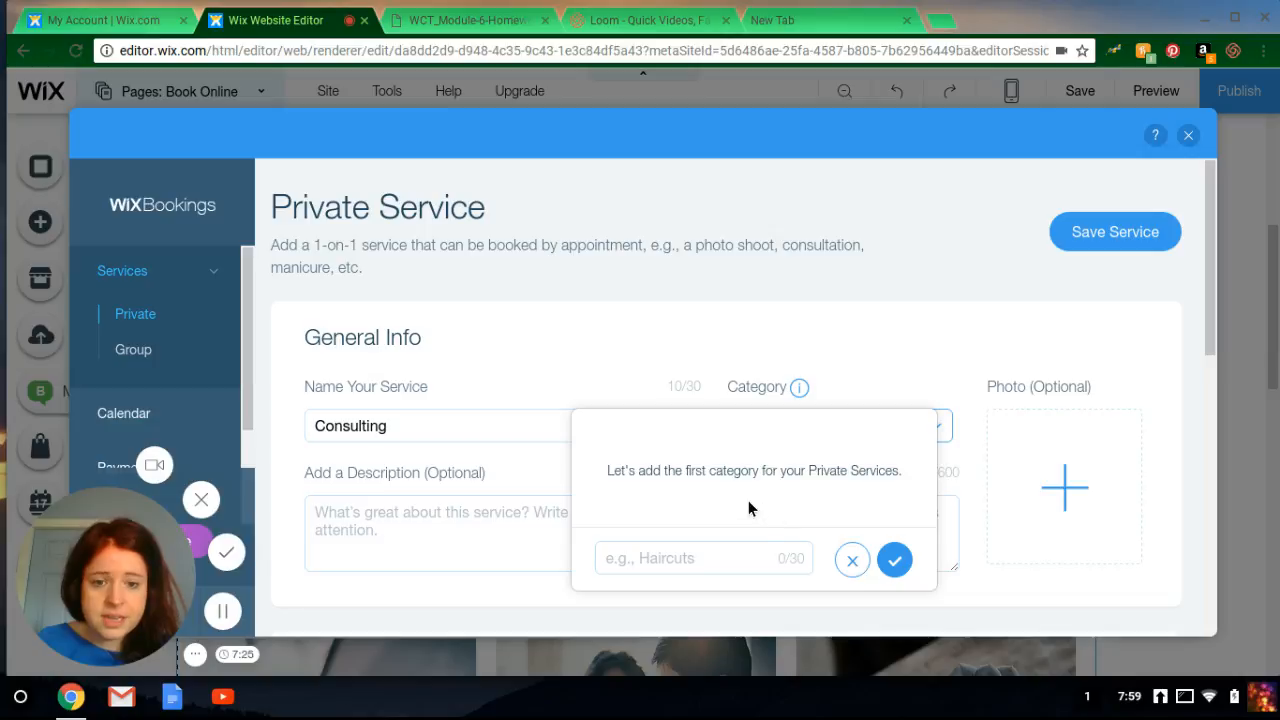
click(738, 558)
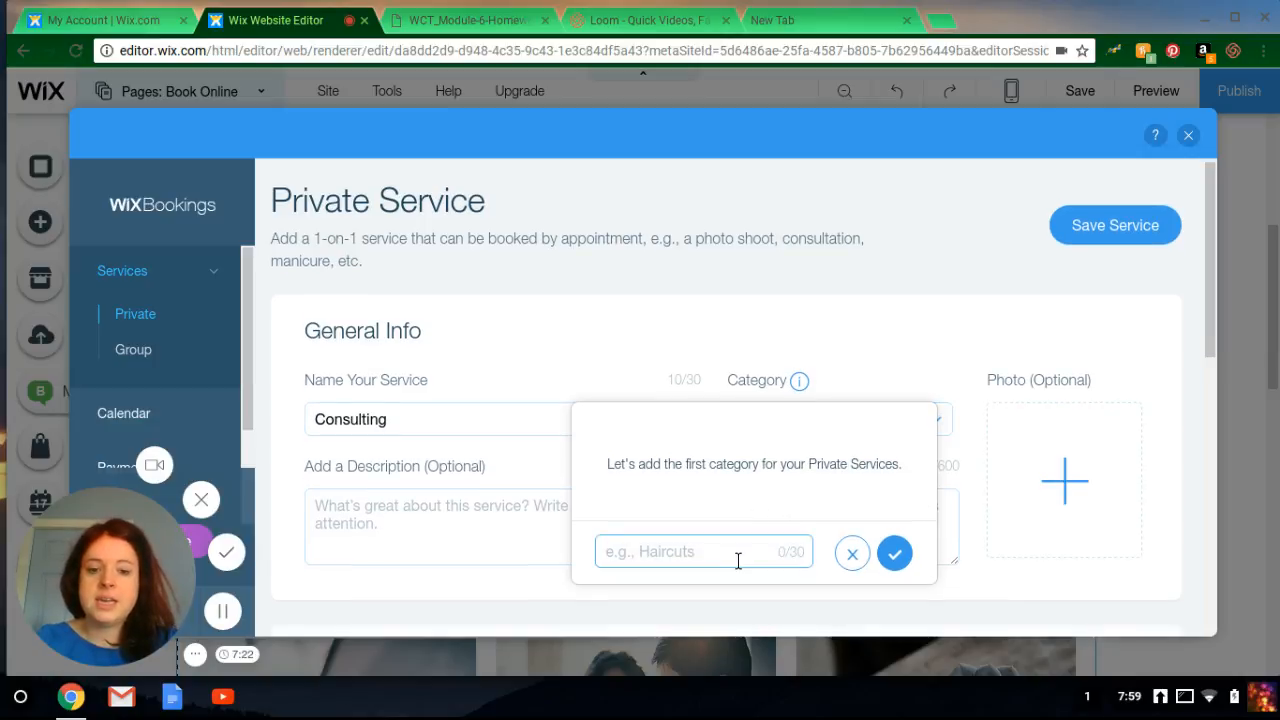
text(Marketing)
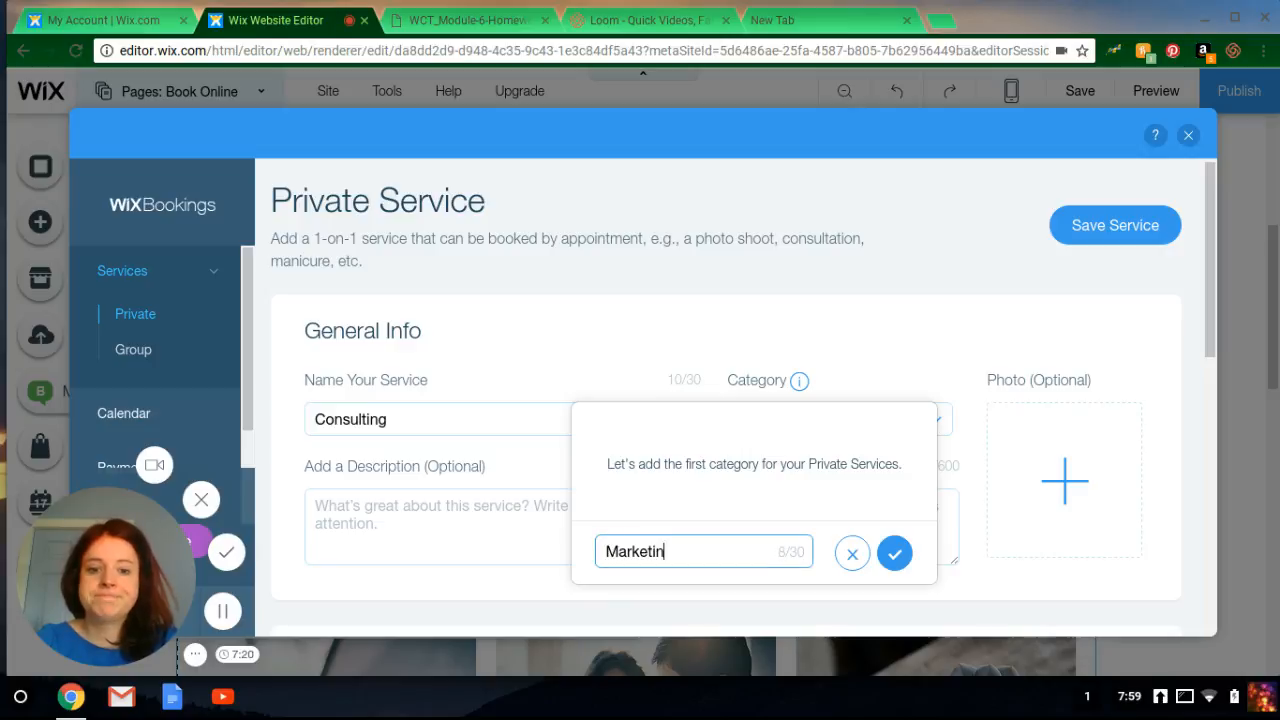
click(902, 553)
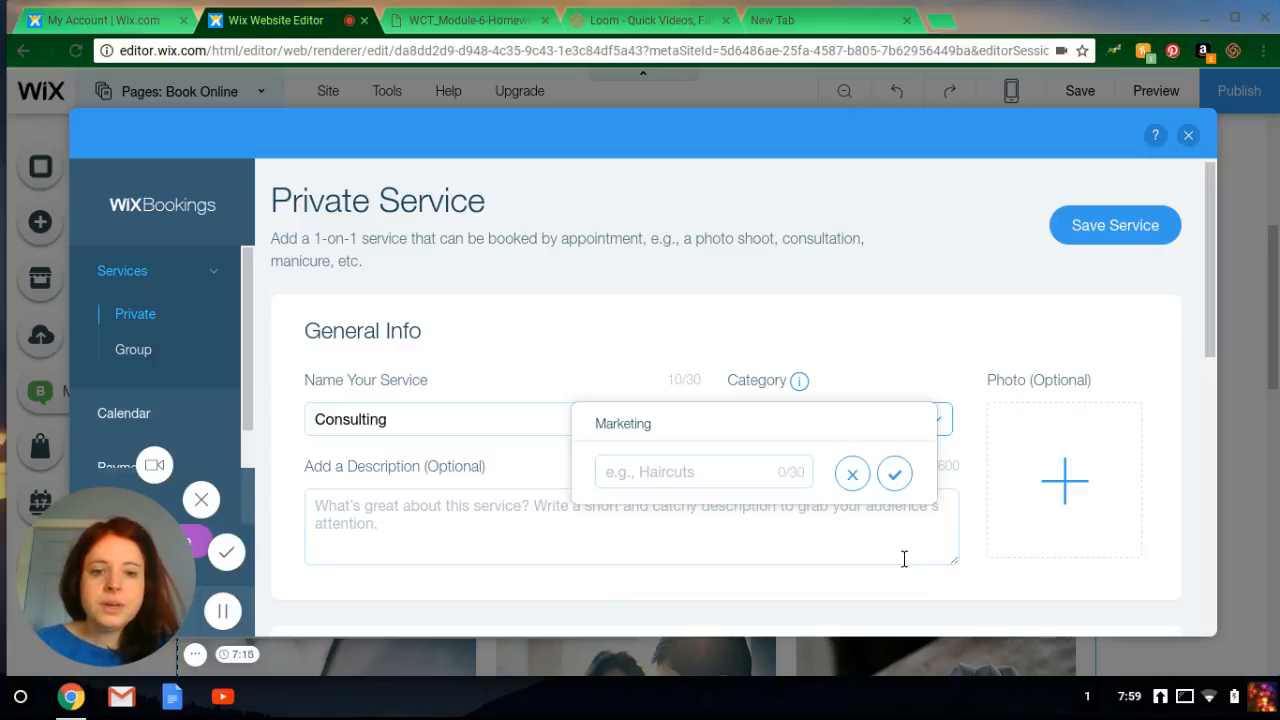
click(853, 476)
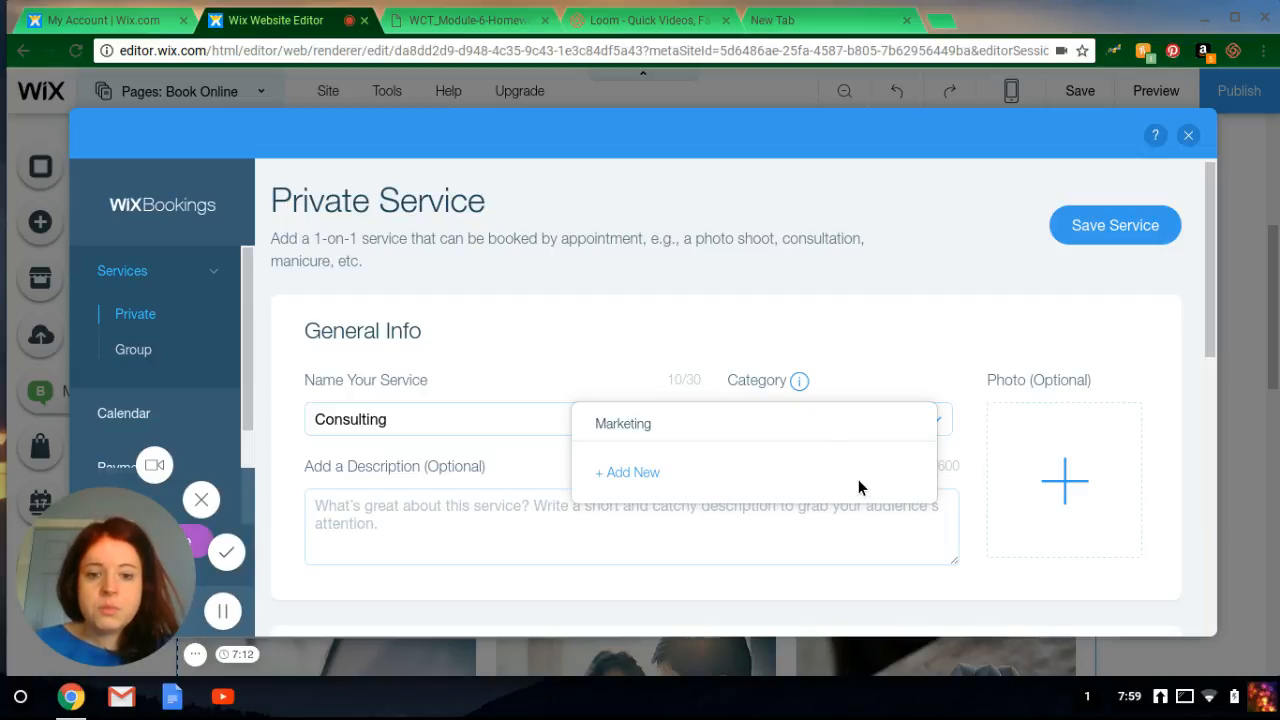
click(890, 345)
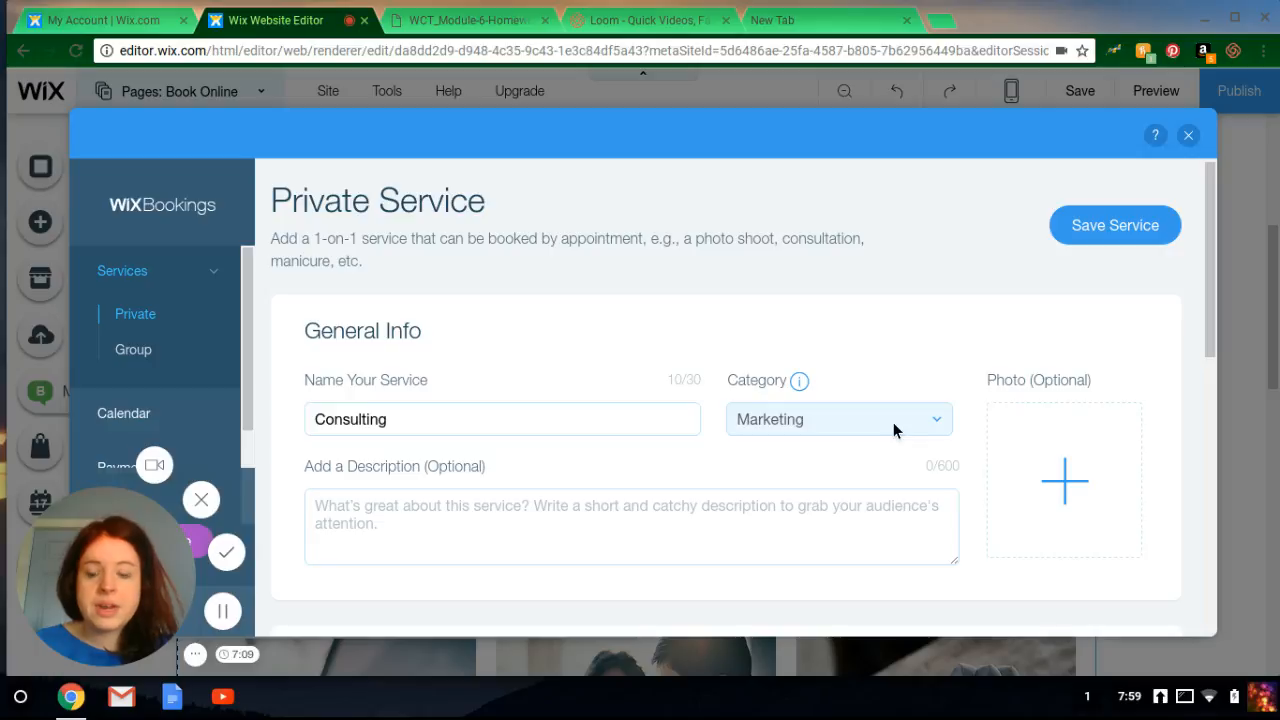
Enter the service description "consulting in 1 hour increments. Focus on social media and website audit."
click(749, 511)
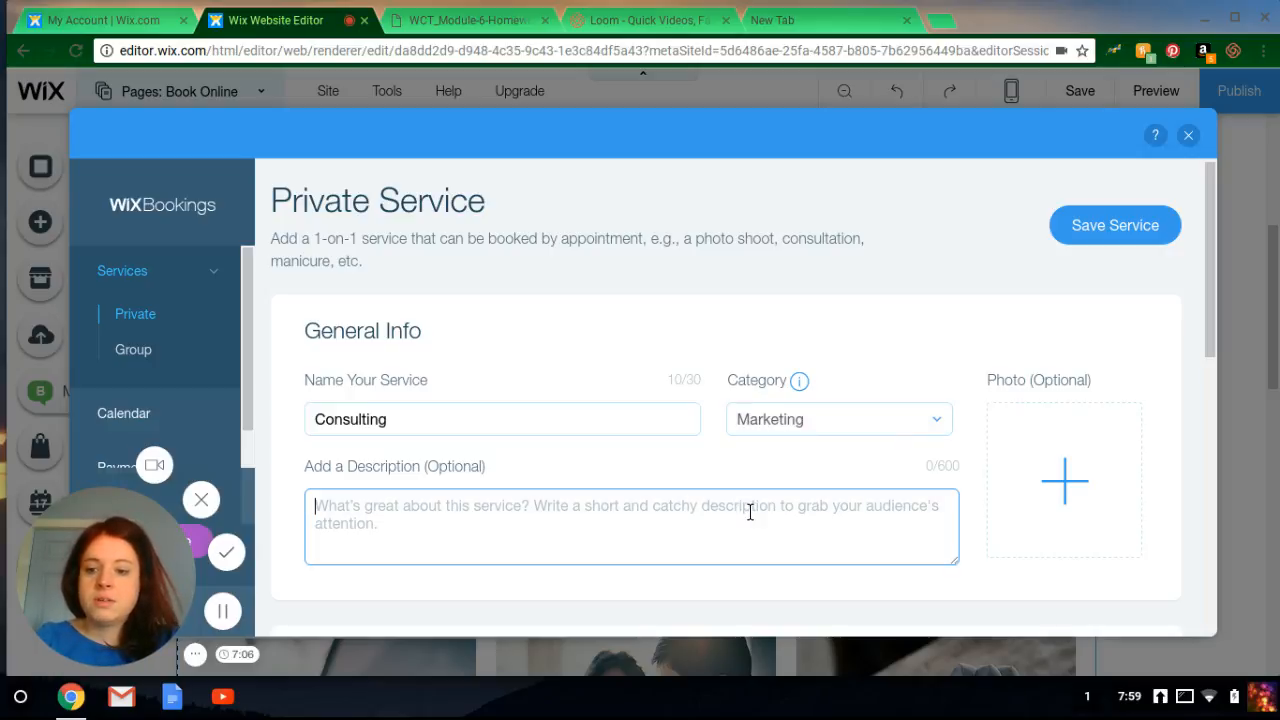
text(consulting in )
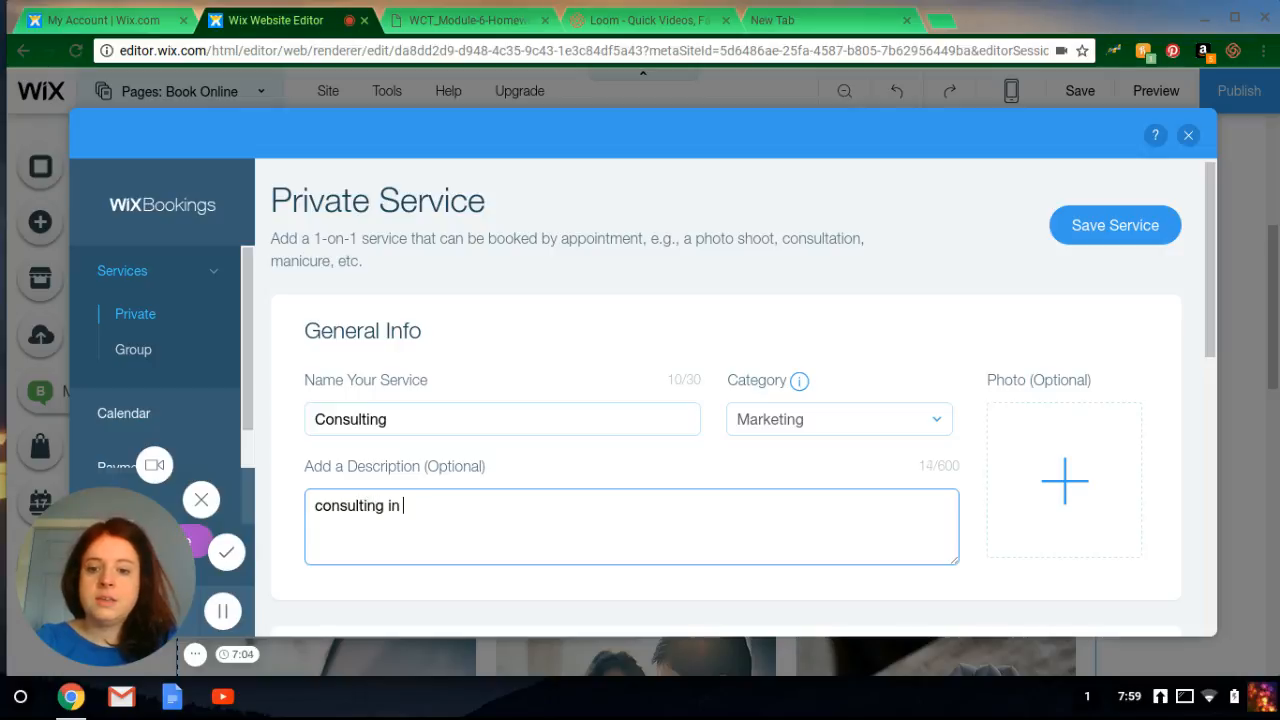
text(1 hour incre)
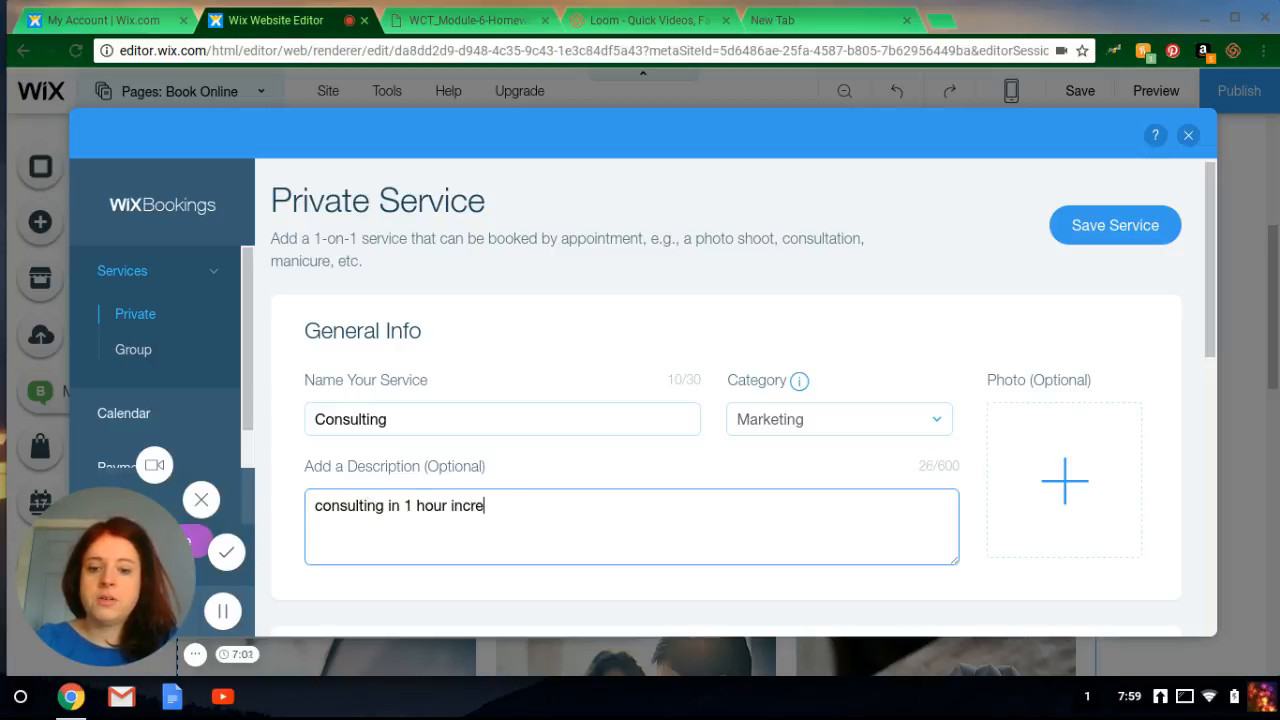
text(ments. )
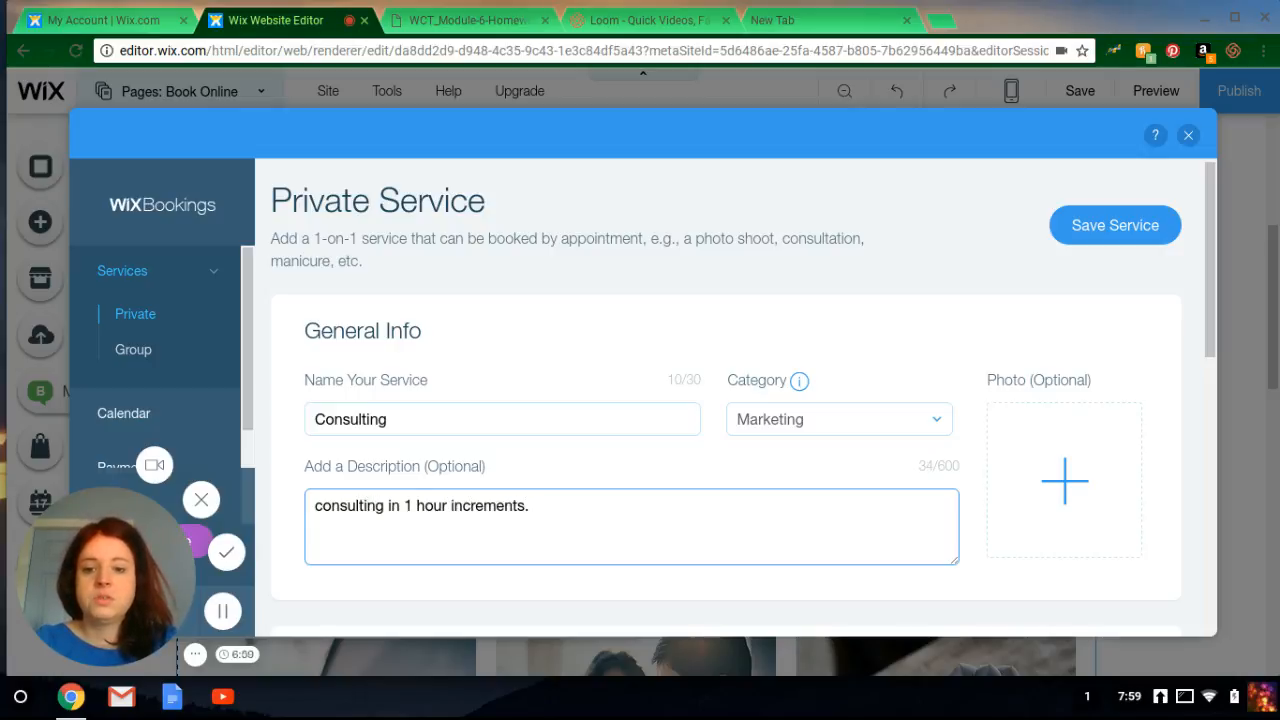
text( Focus on)
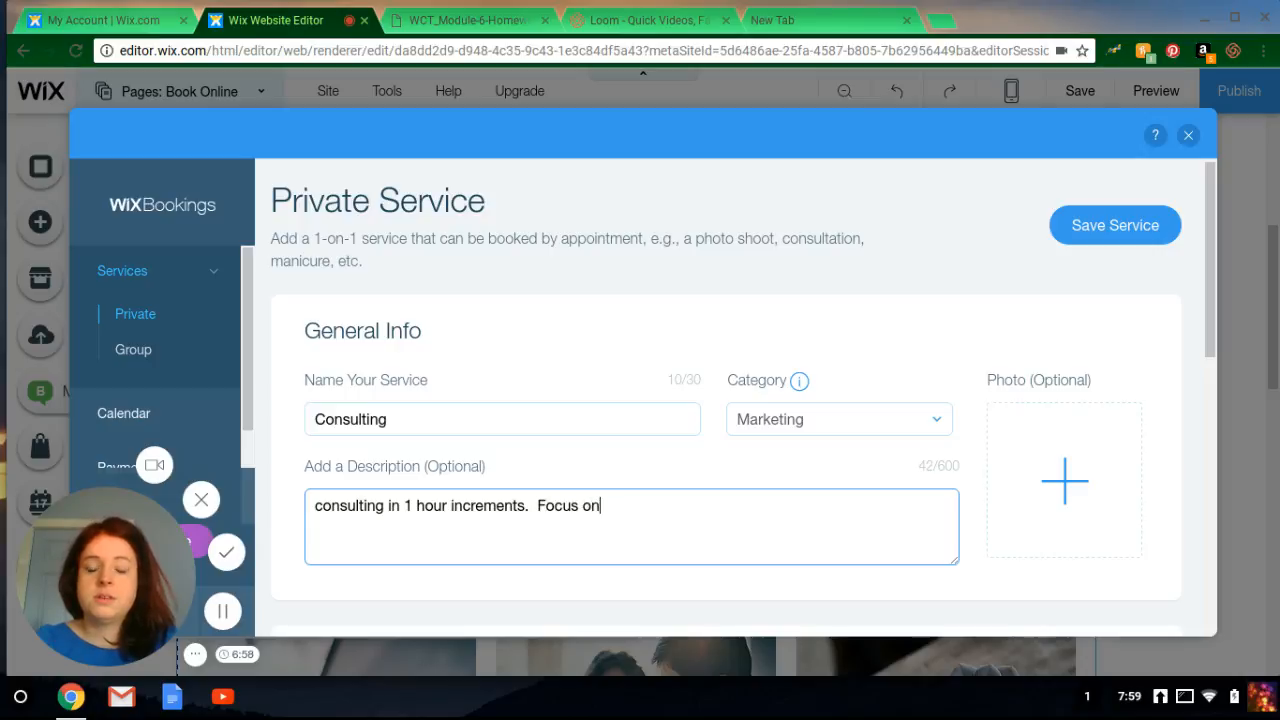
text( social medi)
key(BackSpace)
key(BackSpace)
key(BackSpace)
key(BackSpace)
key(BackSpace)
key(BackSpace)
key(BackSpace)
key(BackSpace)
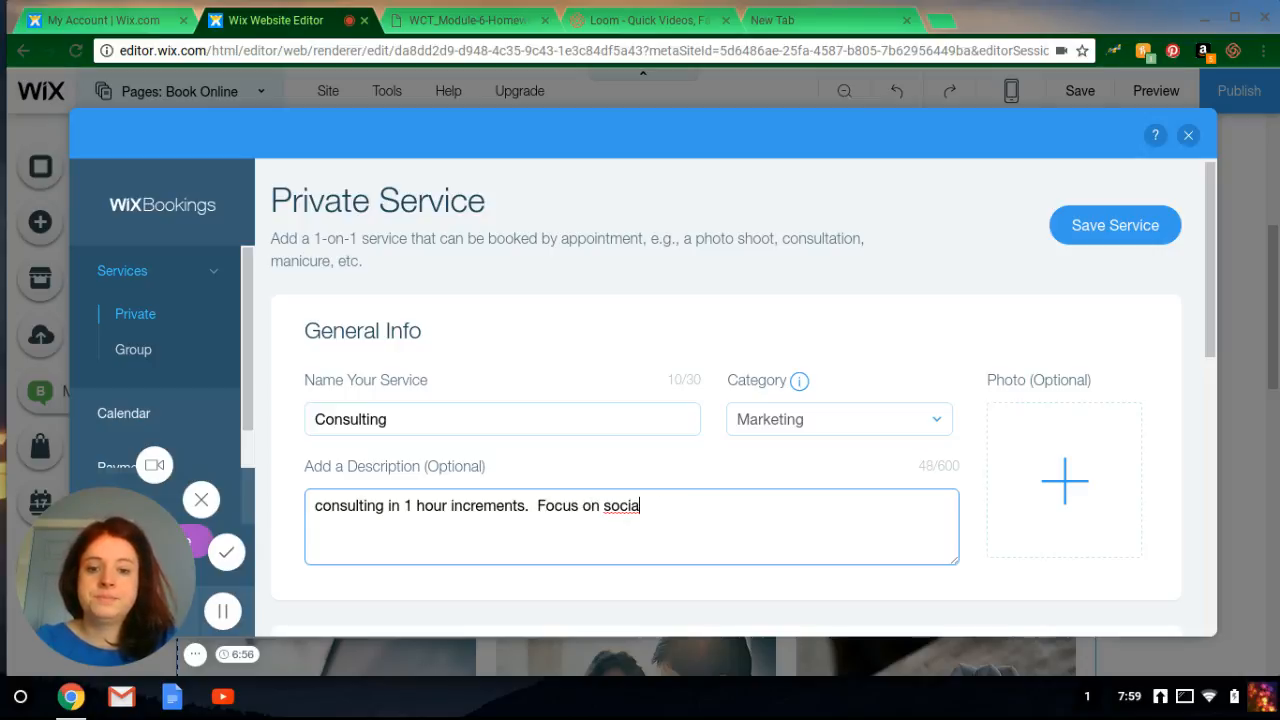
text(ial media and website )
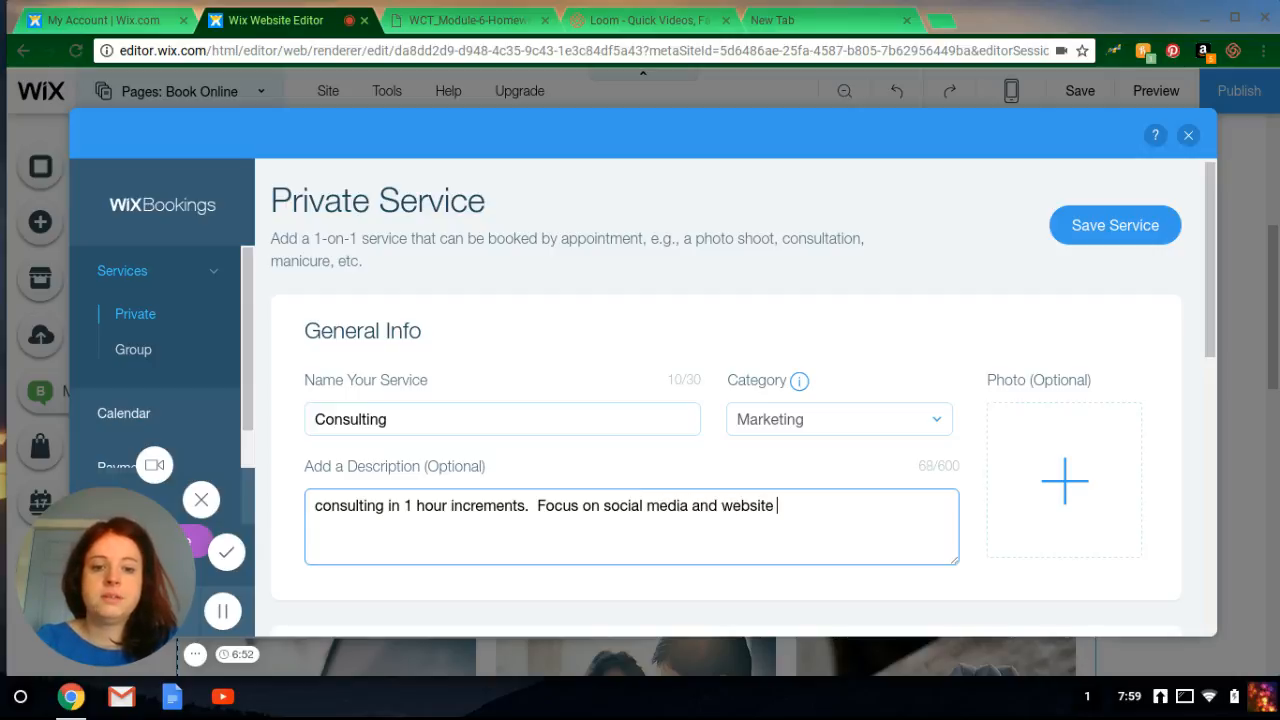
text(audit)
key(BackSpace)
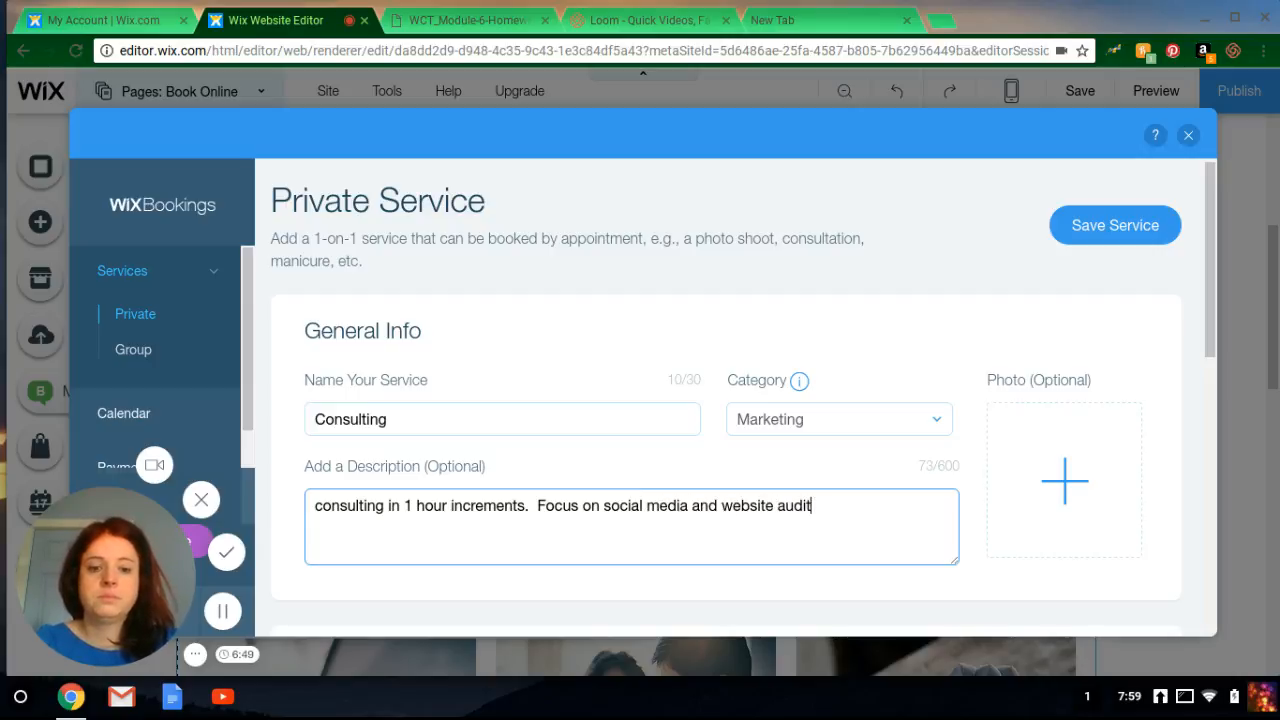
text(. )
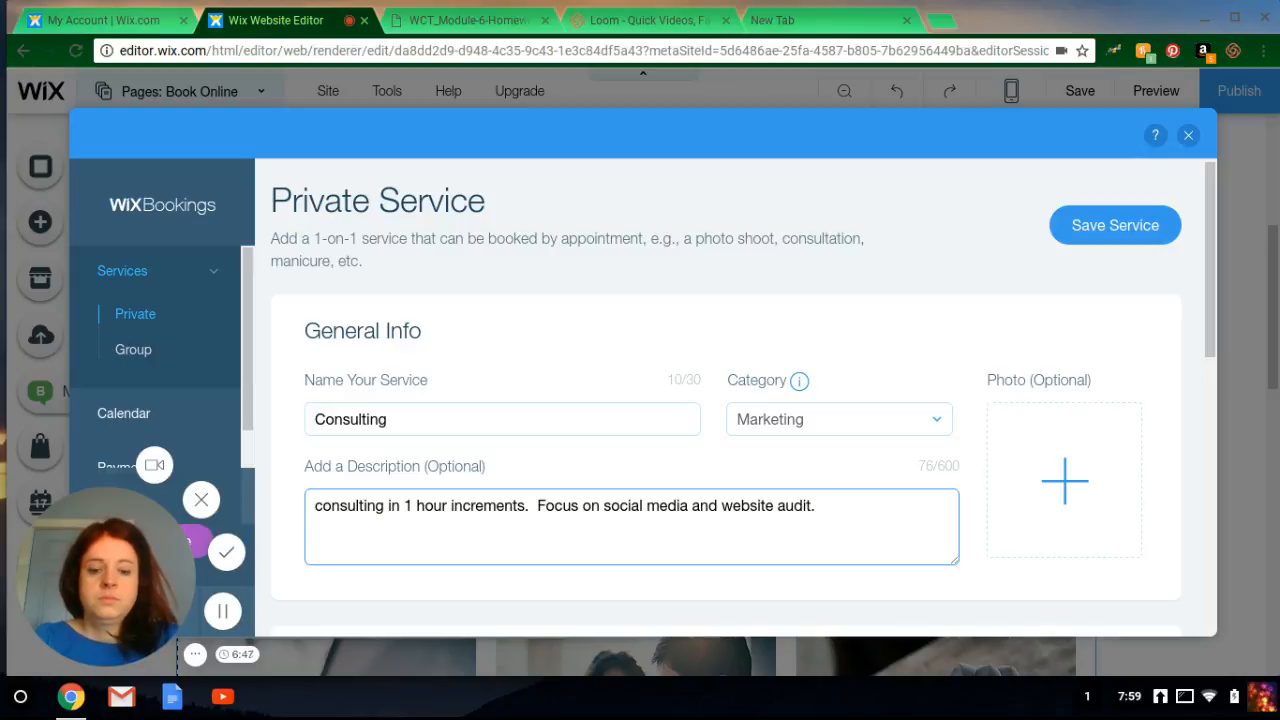
Extend the service description with "Creating a marketing strategy for your business." and capitalize its first word to "Consulting"
text( Creatin)
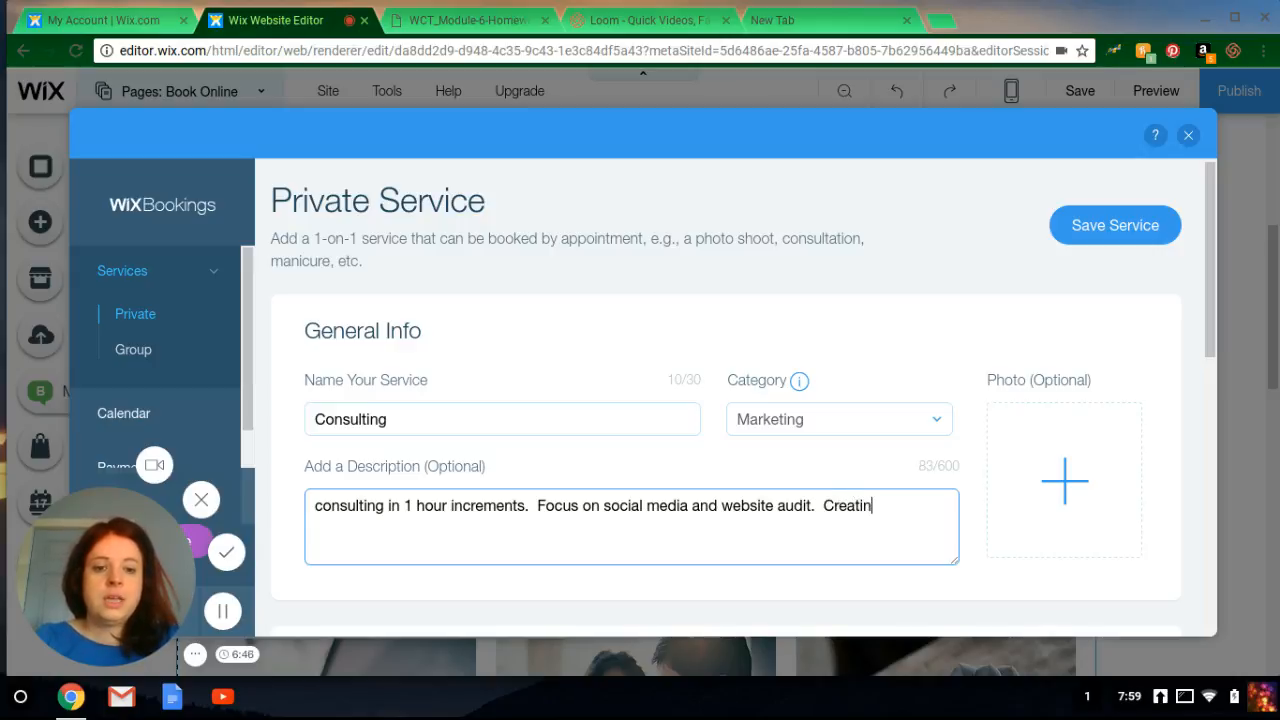
text(g a marketing s)
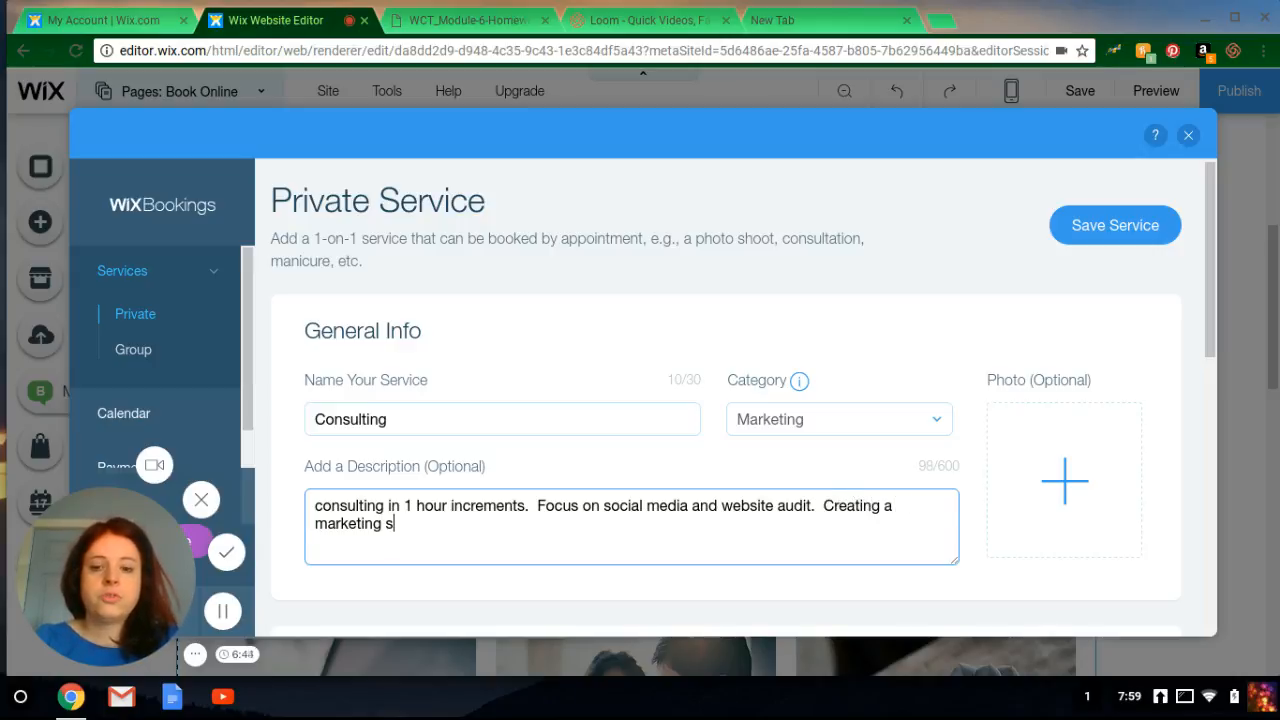
text(trategy for your business.)
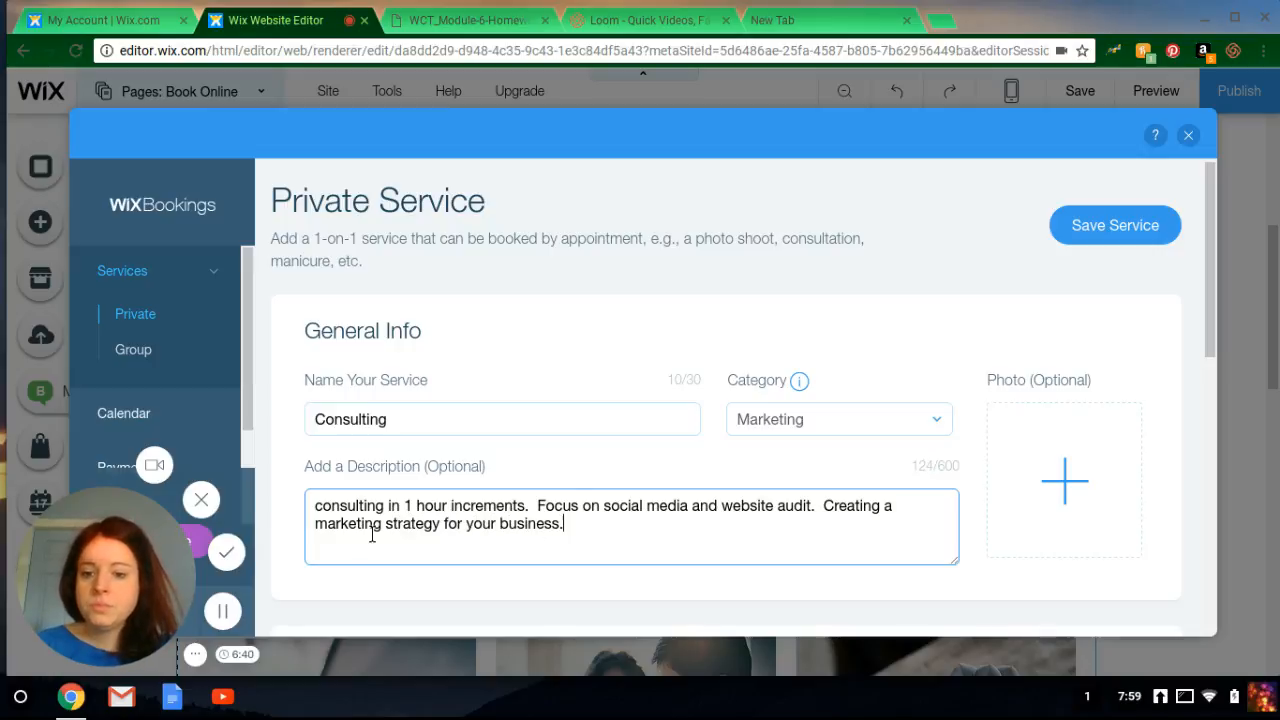
click(321, 510)
key(BackSpace)
text(C)
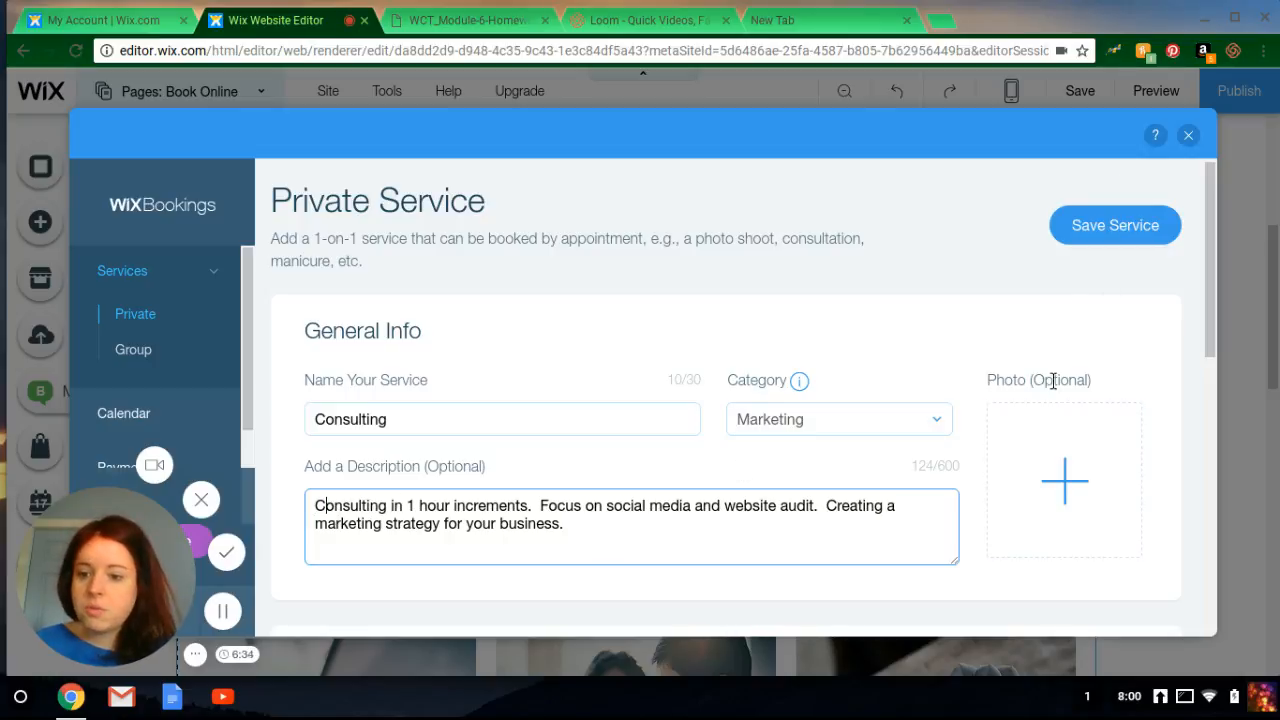
Try to save the Consulting service, and set its missing price to 25 USD
click(1121, 225)
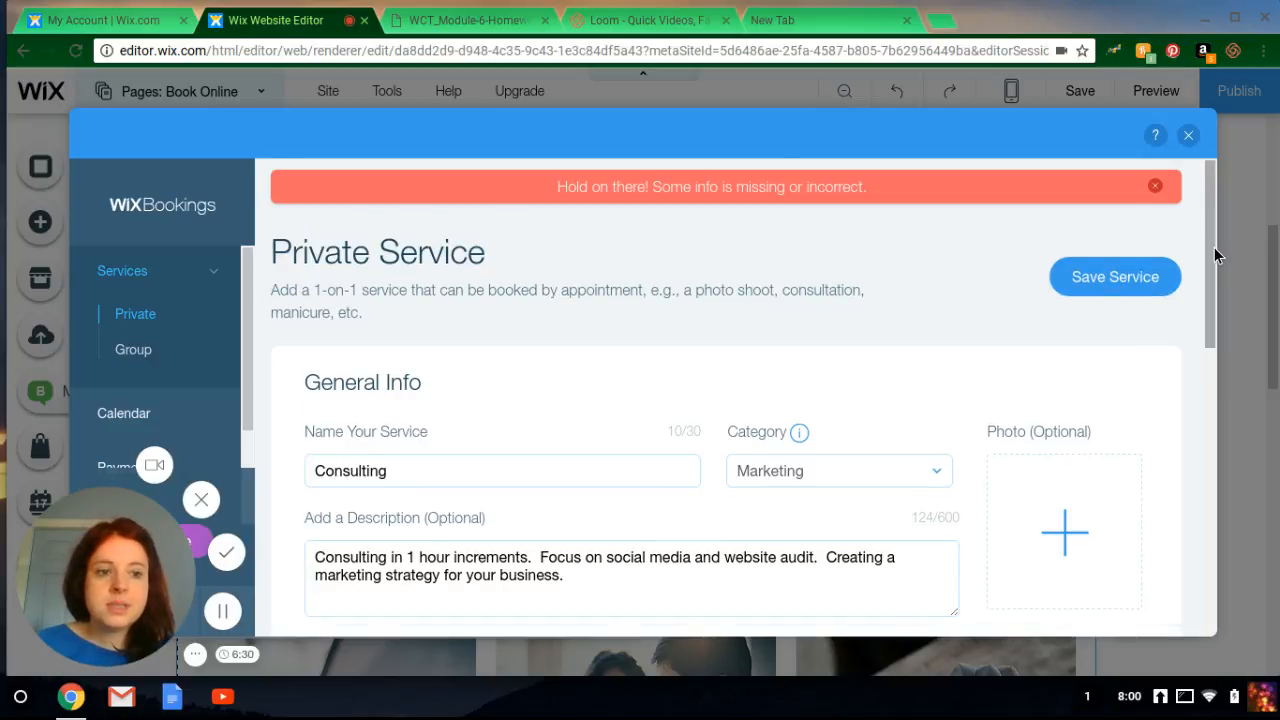
drag(1214, 247, 1223, 370)
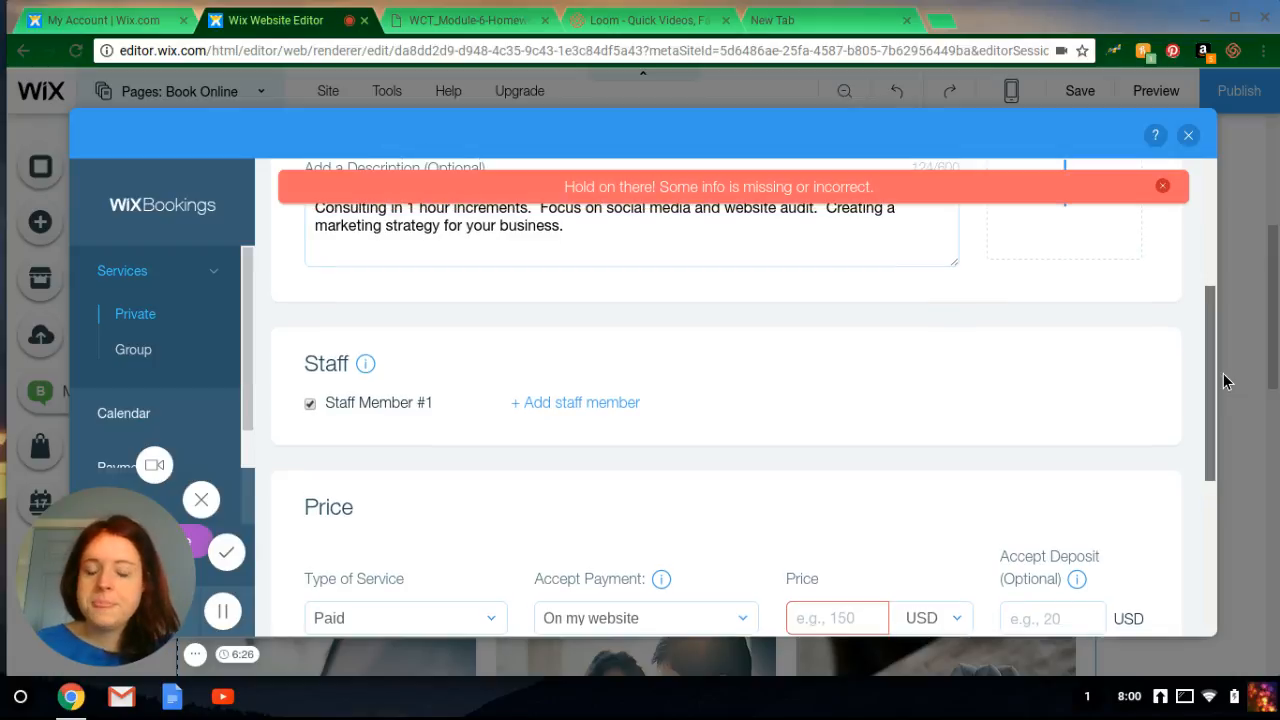
drag(1224, 375, 1223, 388)
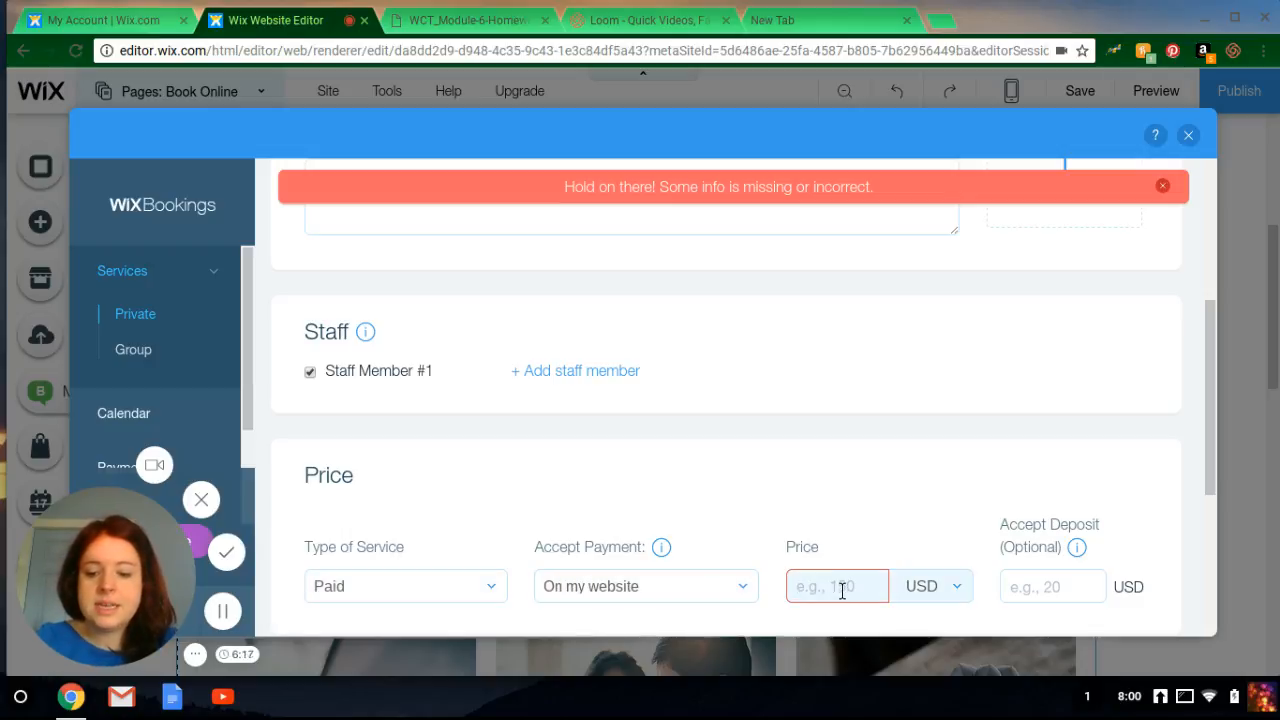
text(25)
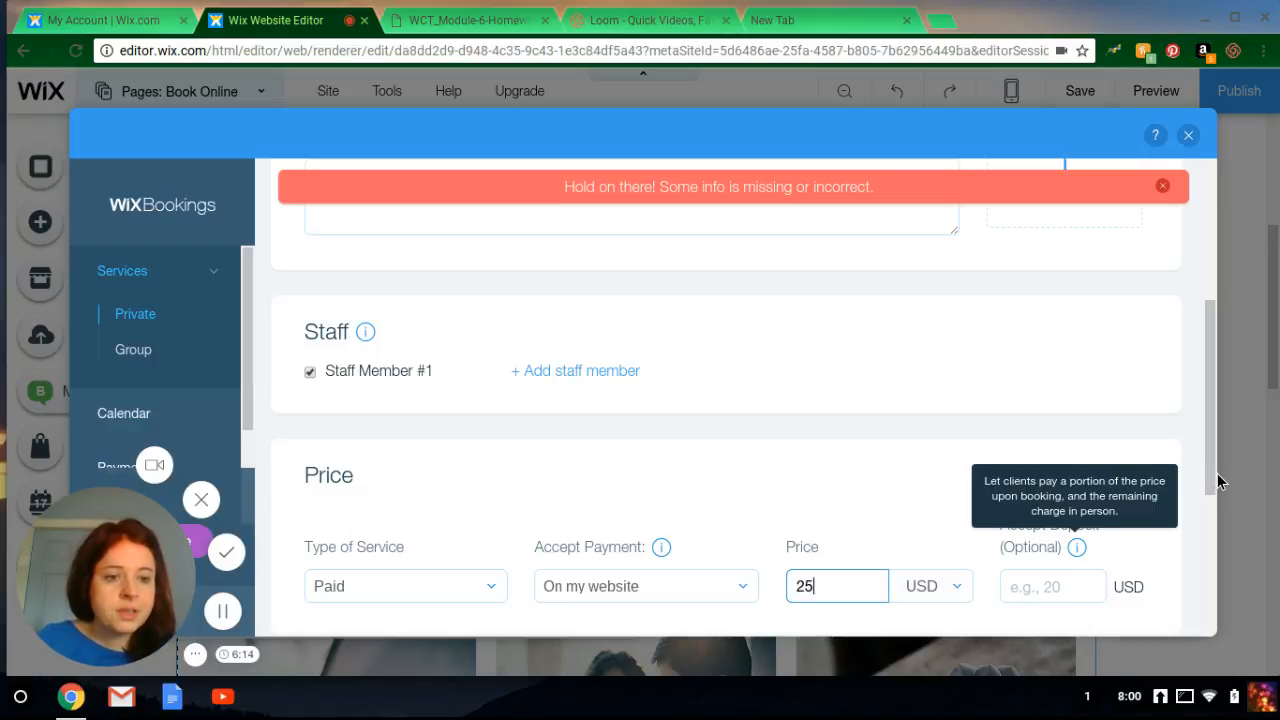
Set the Consulting service's duration to 1 hour
drag(1211, 480, 1222, 541)
scroll(1222, 548, down, 2)
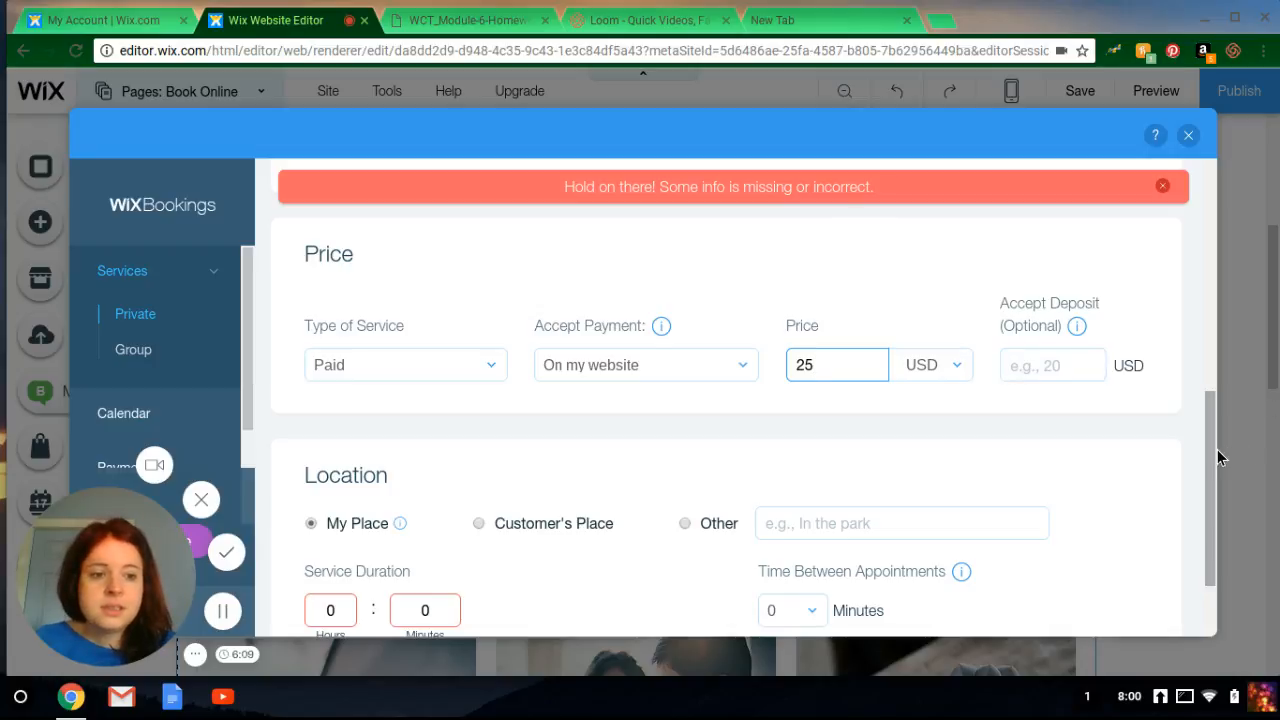
drag(1217, 457, 1206, 512)
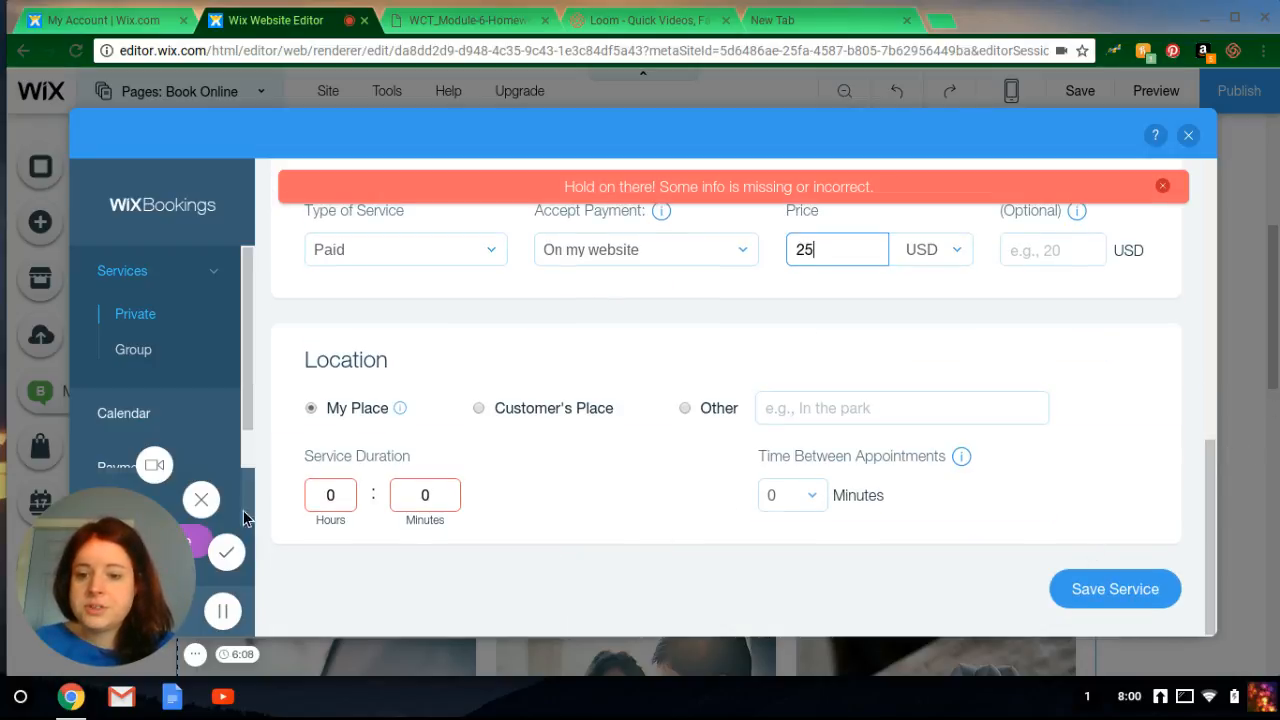
click(326, 505)
key(BackSpace)
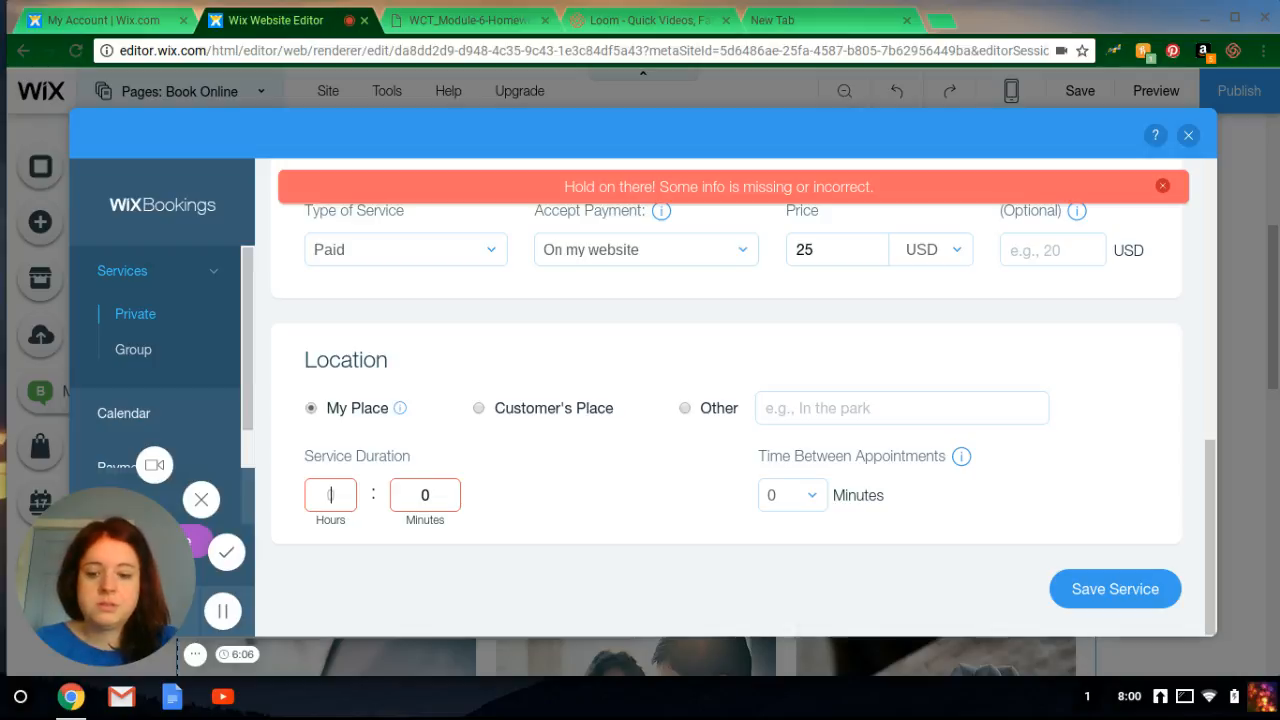
text(1)
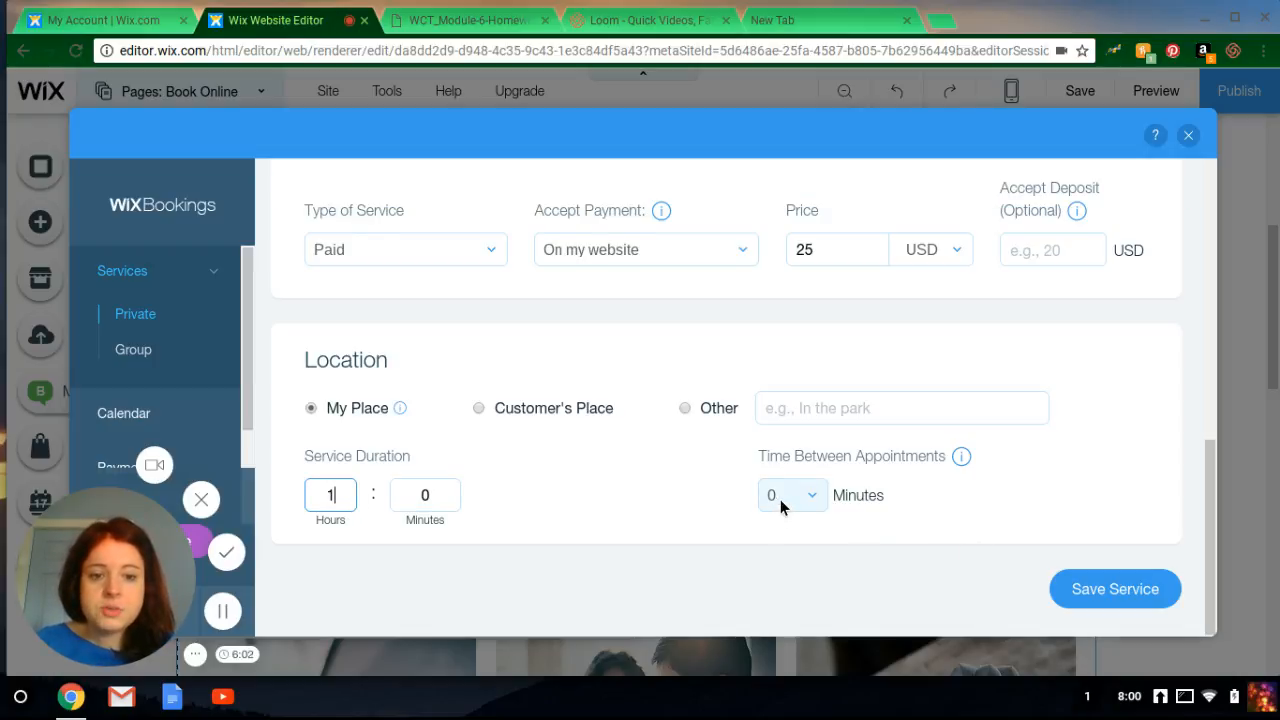
Set the time between appointments to 15 minutes and save the Consulting service
click(818, 497)
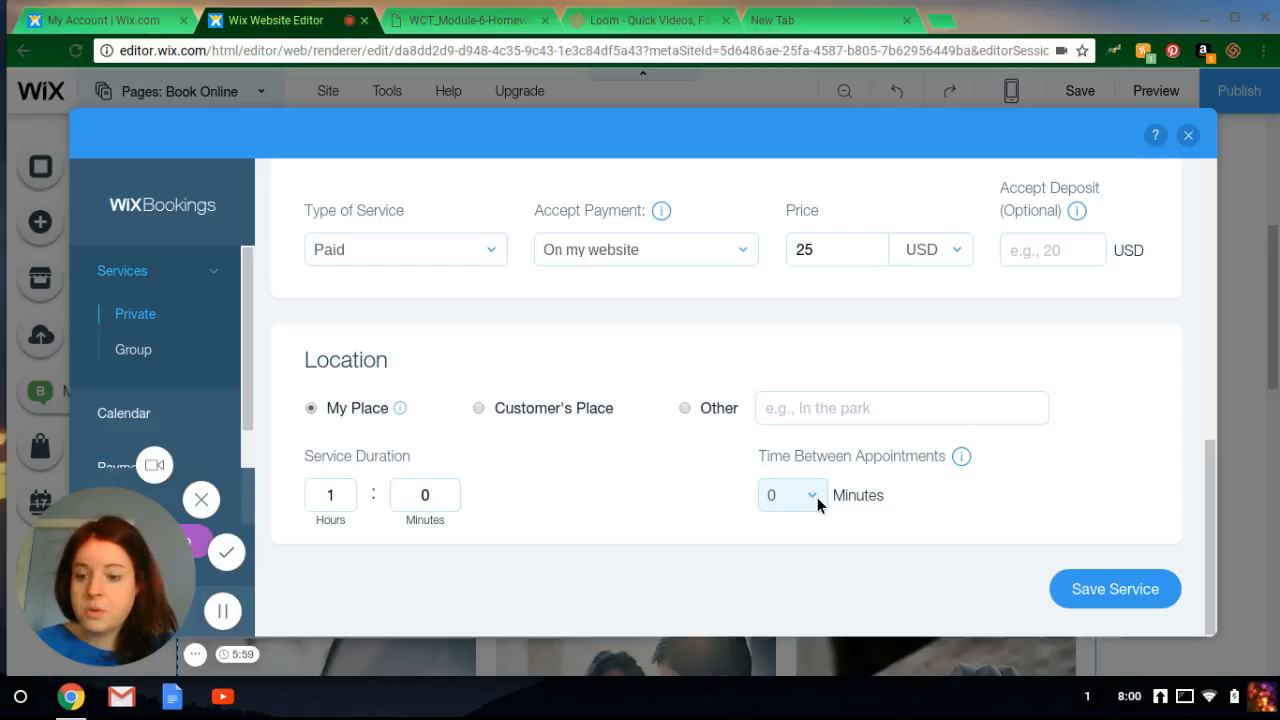
click(821, 506)
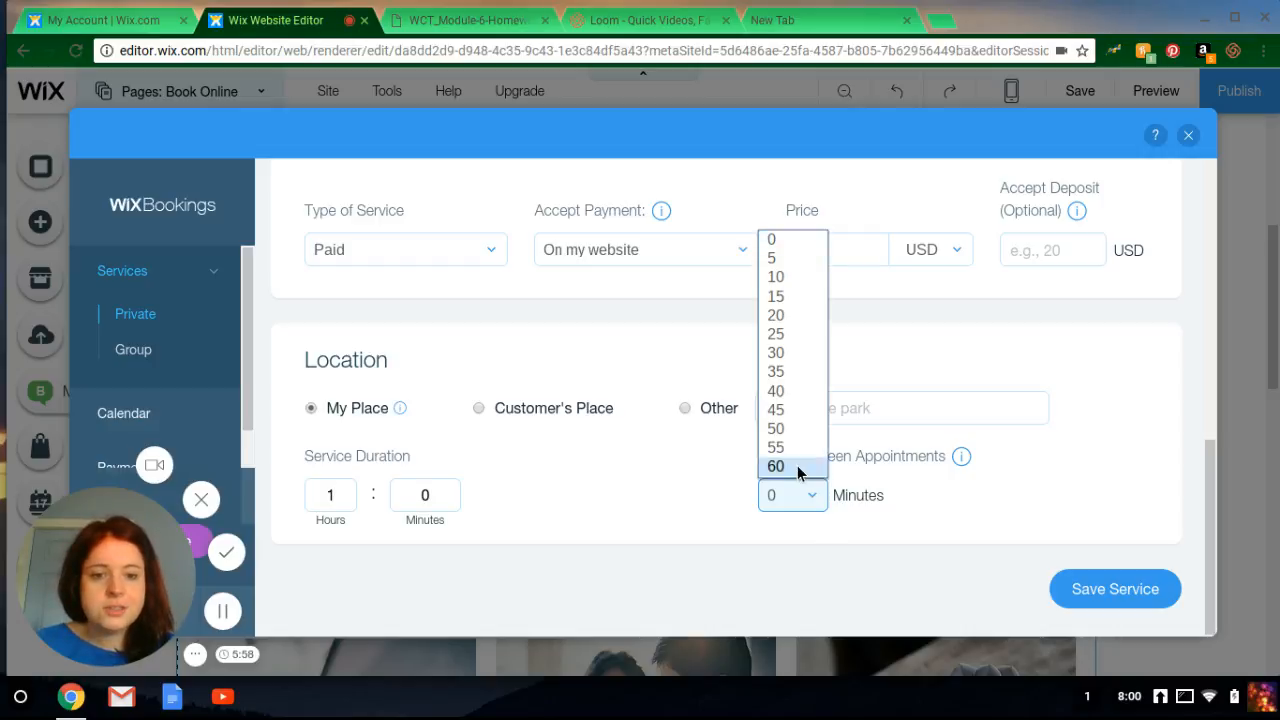
click(776, 298)
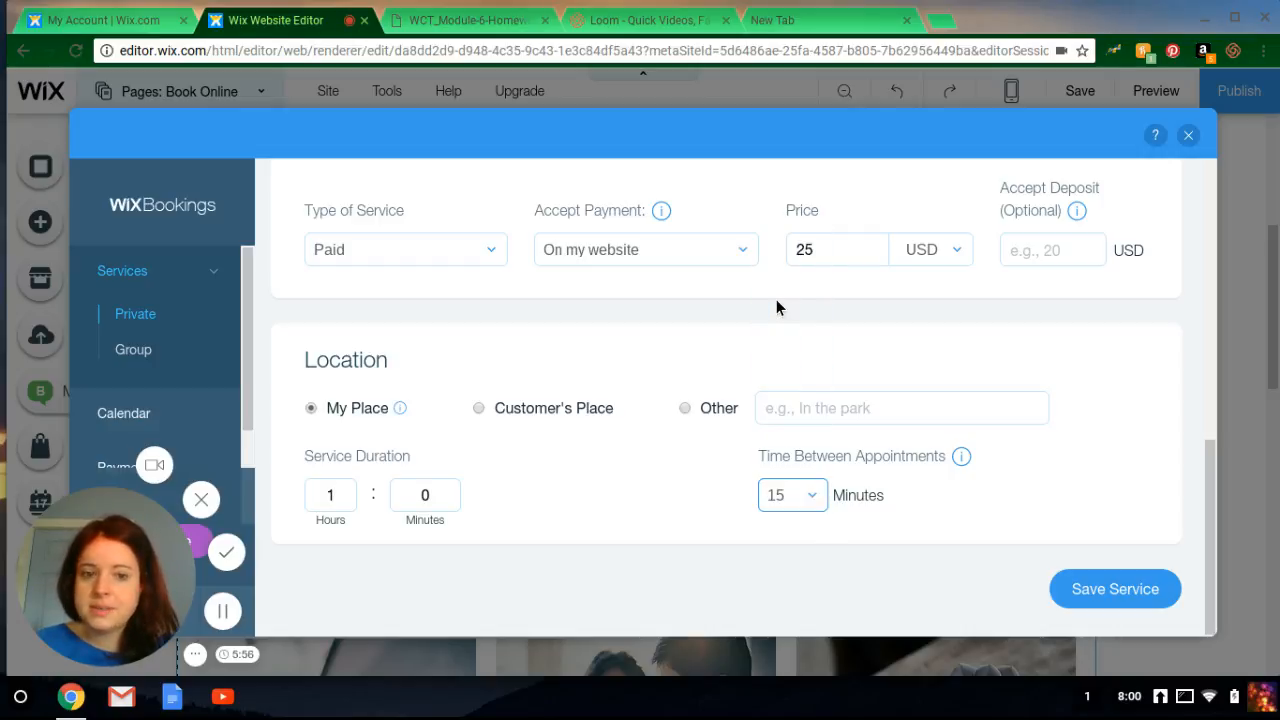
click(1113, 589)
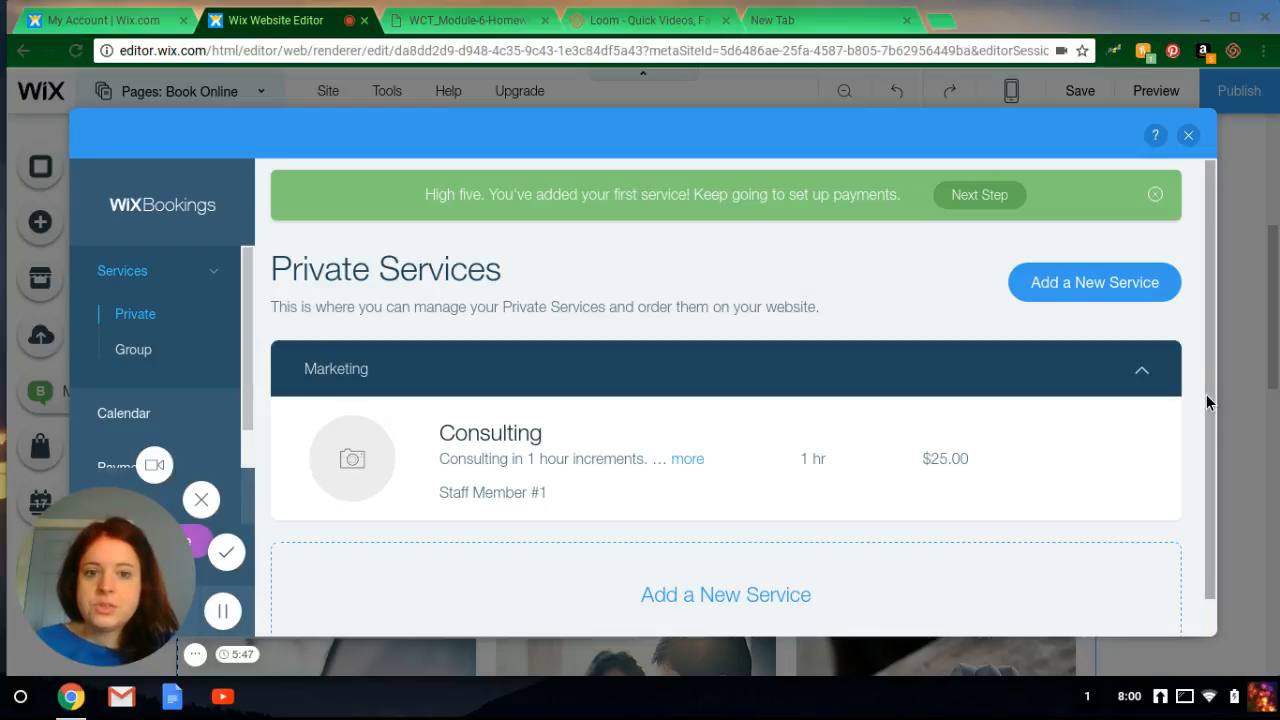
Continue to the payment setup and review the online payment options, including PayPal and Stripe
click(985, 197)
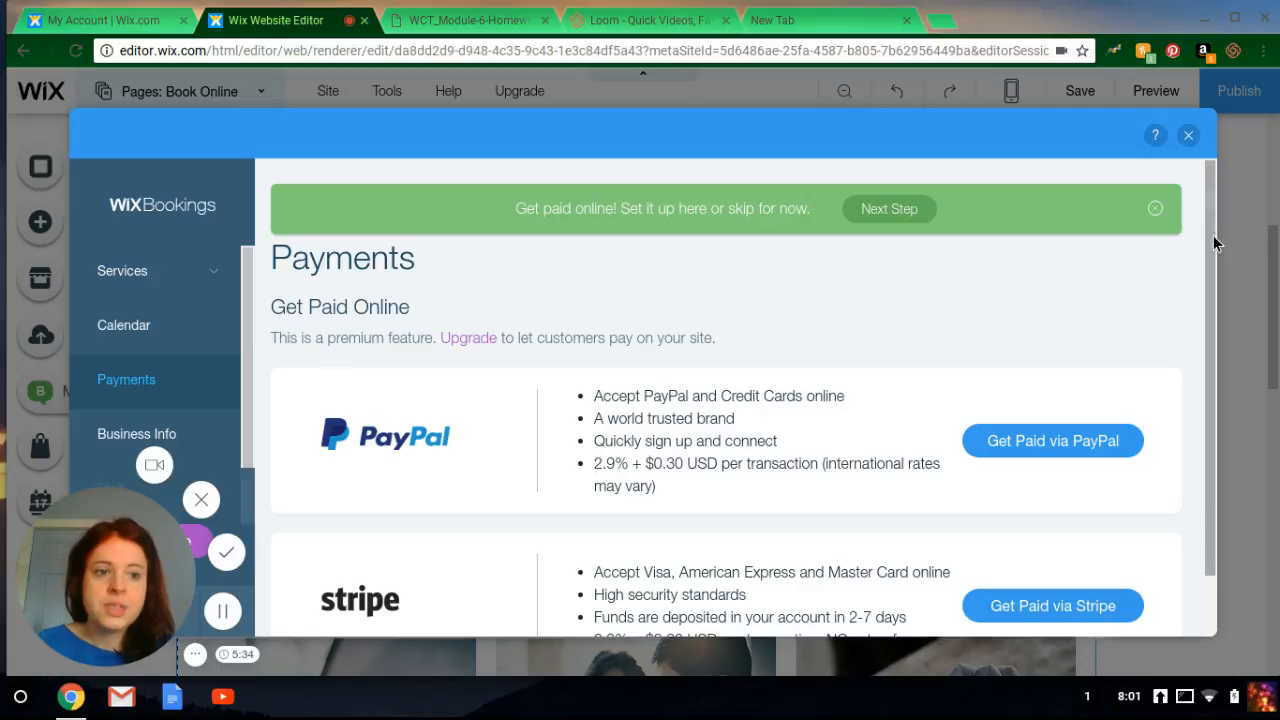
drag(1215, 237, 1219, 262)
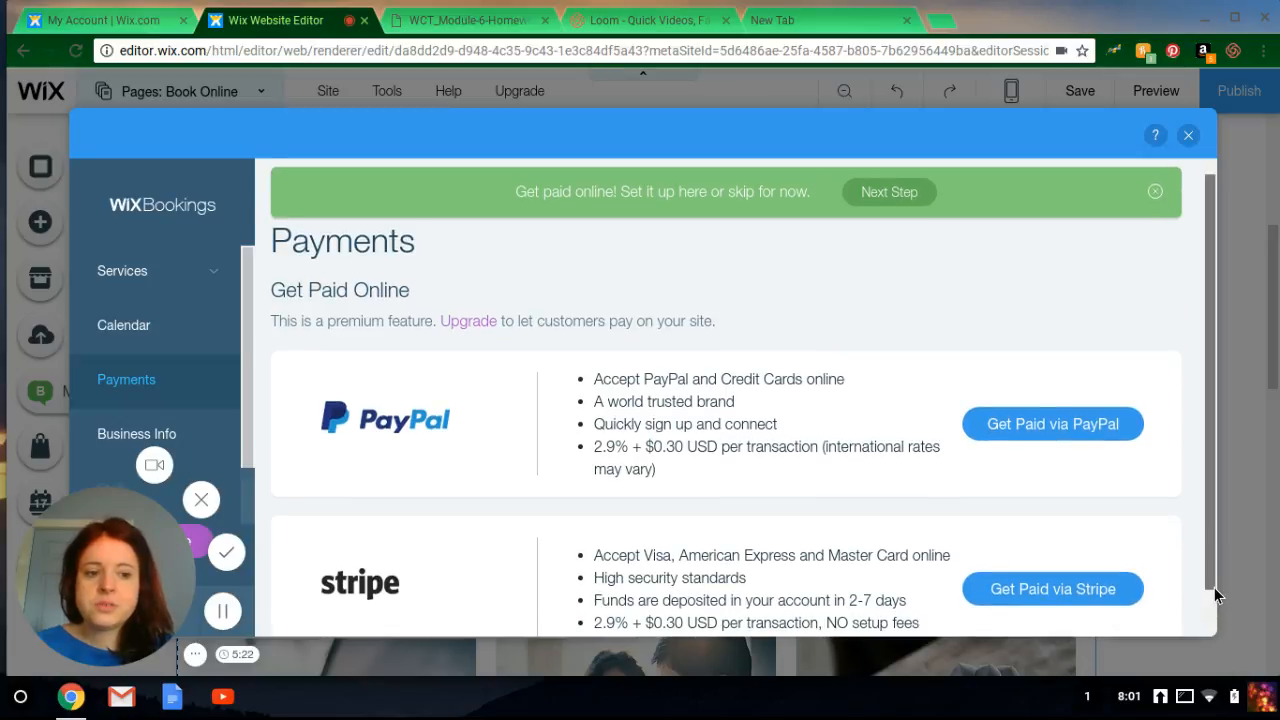
scroll(1215, 591, down, 1)
scroll(1215, 591, up, 1)
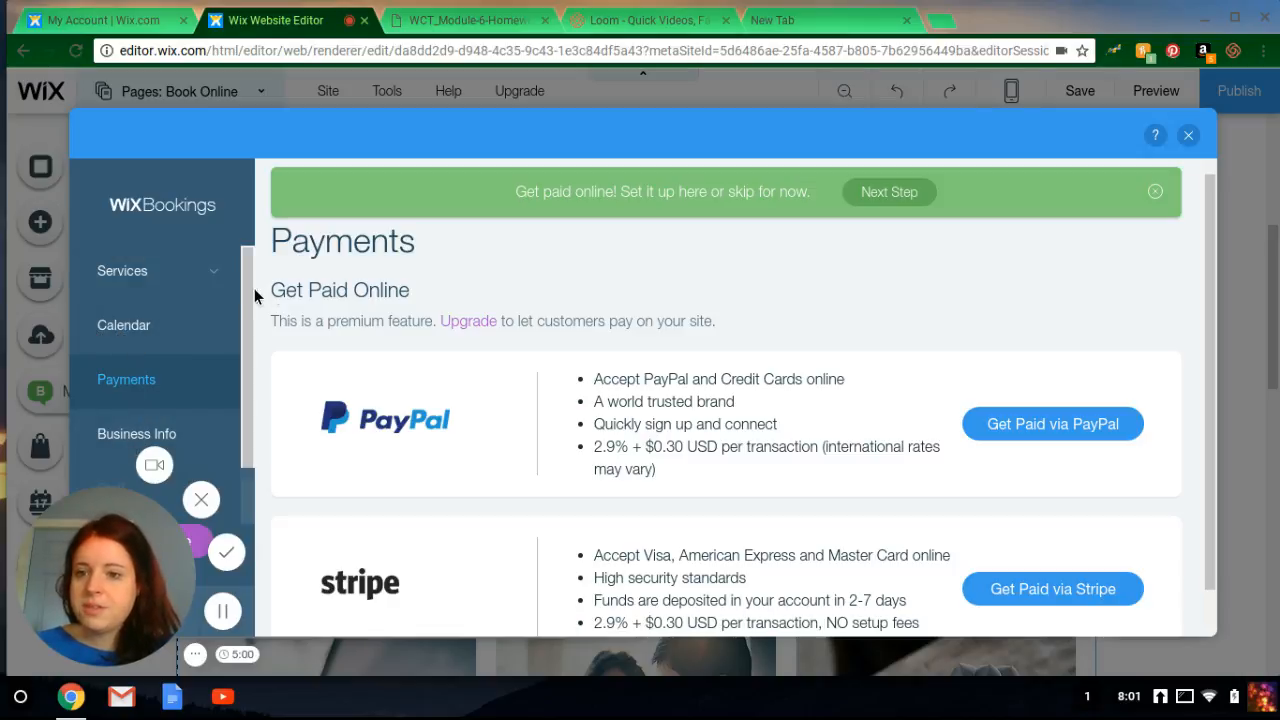
Open the Business Info page and review the expanded calendar and bookings settings and the customer email options
drag(248, 292, 249, 348)
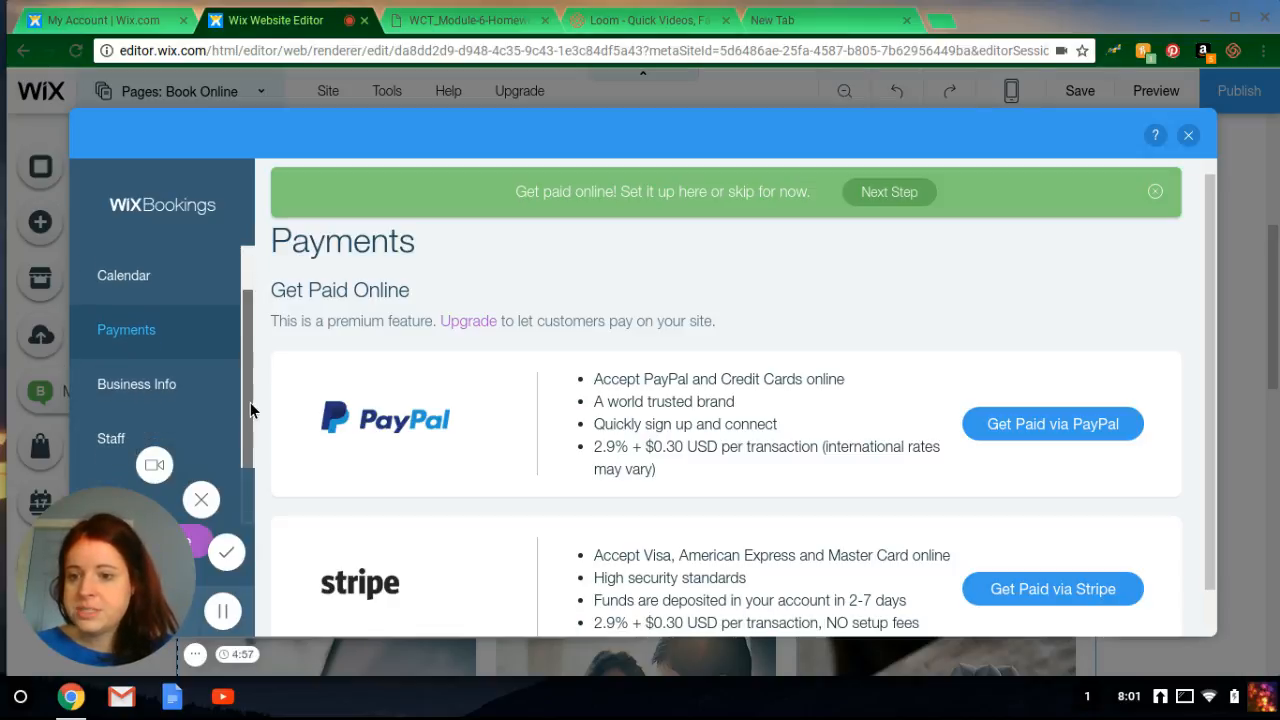
click(168, 386)
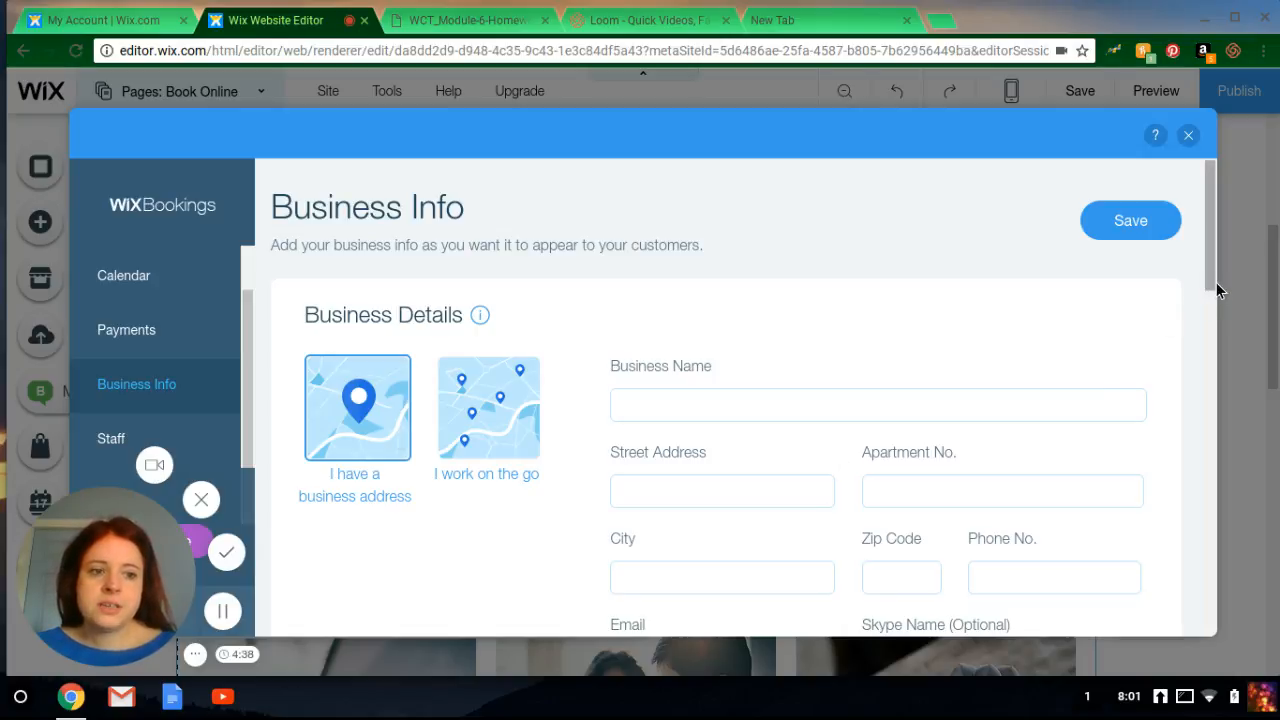
drag(1216, 282, 1234, 571)
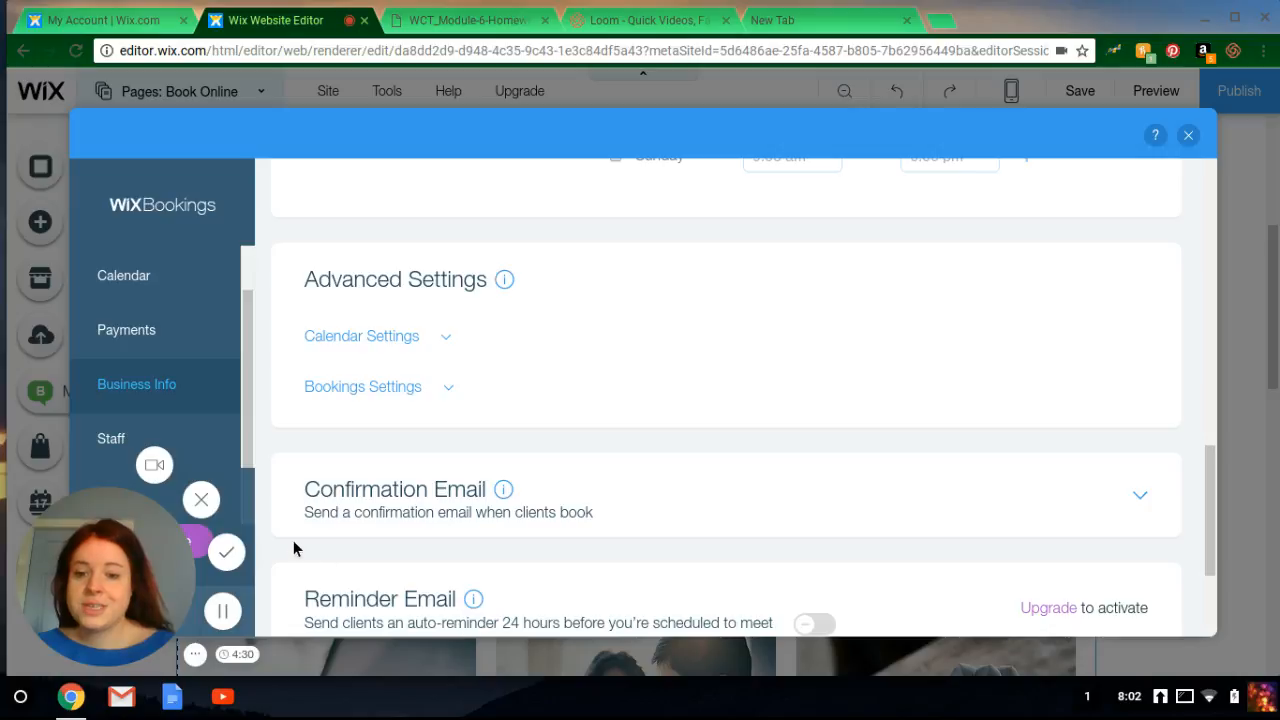
click(380, 338)
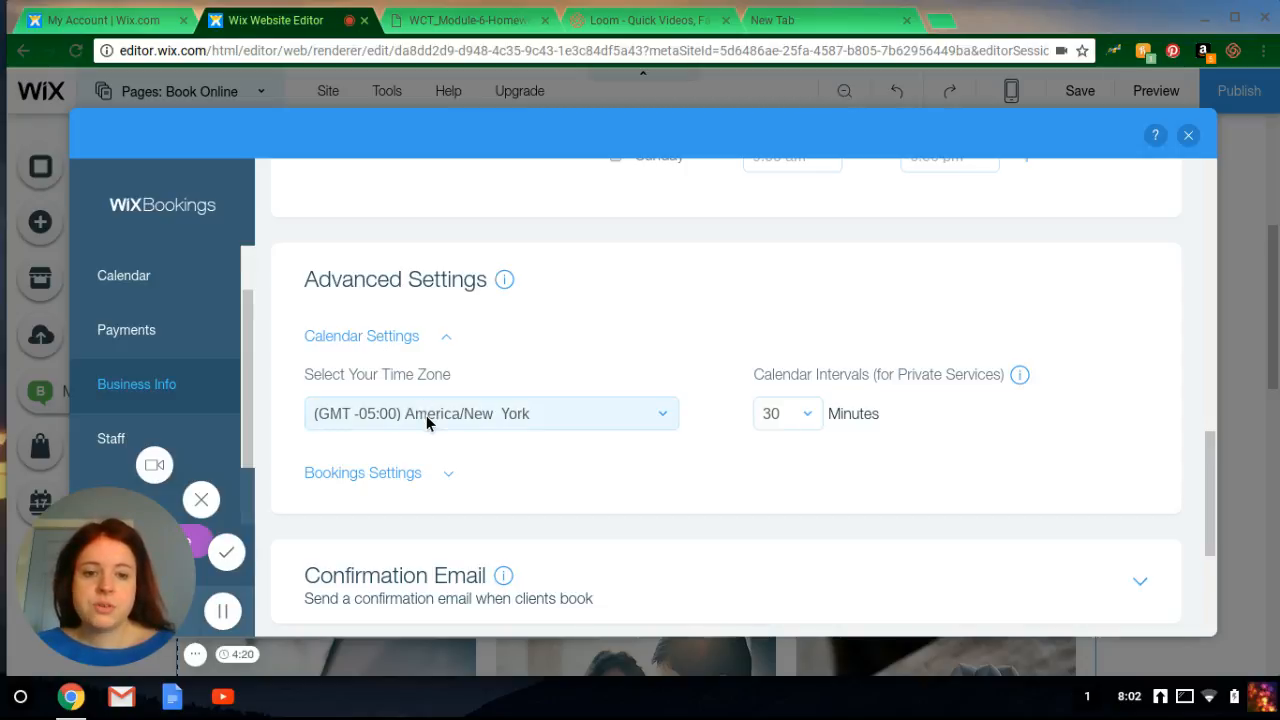
click(348, 478)
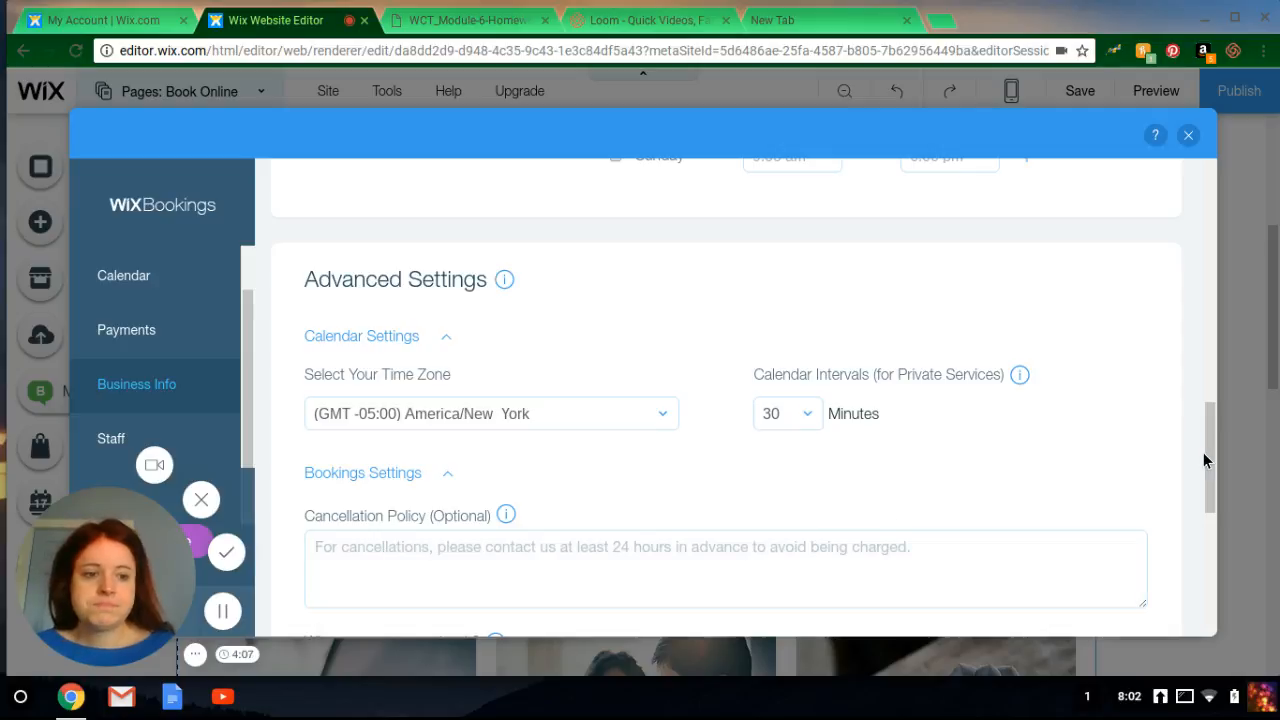
drag(1216, 450, 1211, 546)
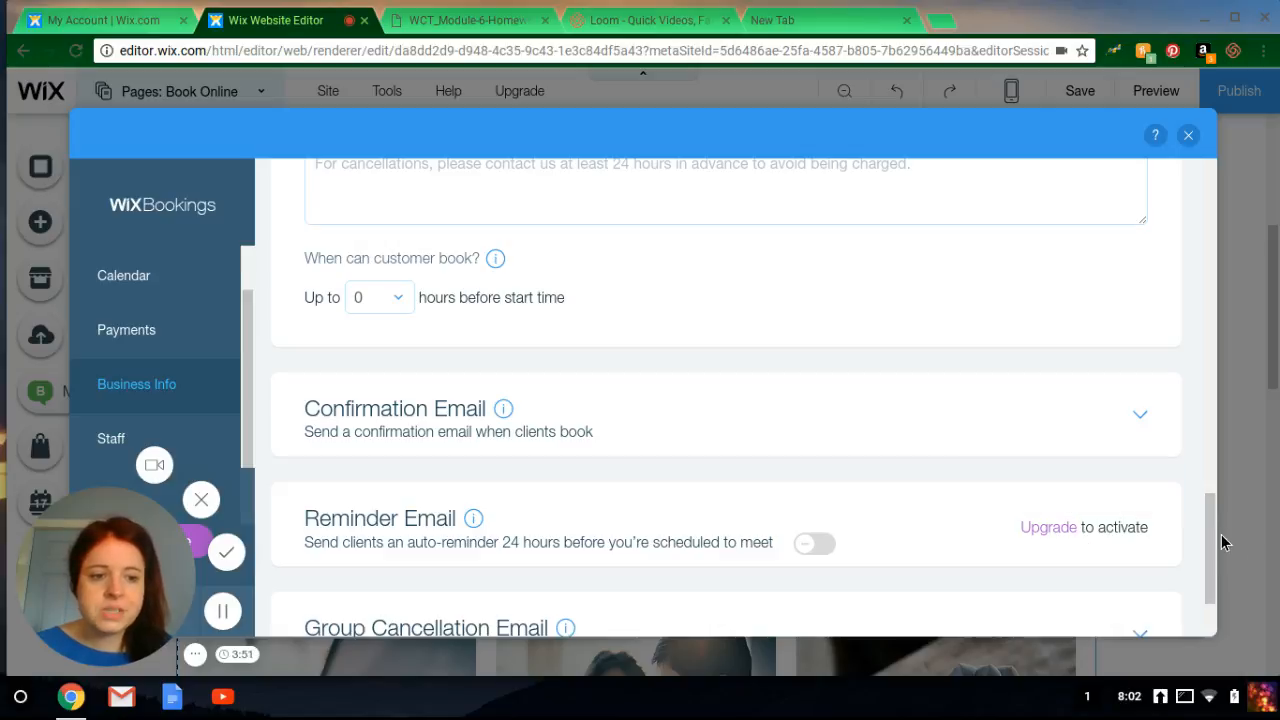
drag(1214, 545, 1214, 583)
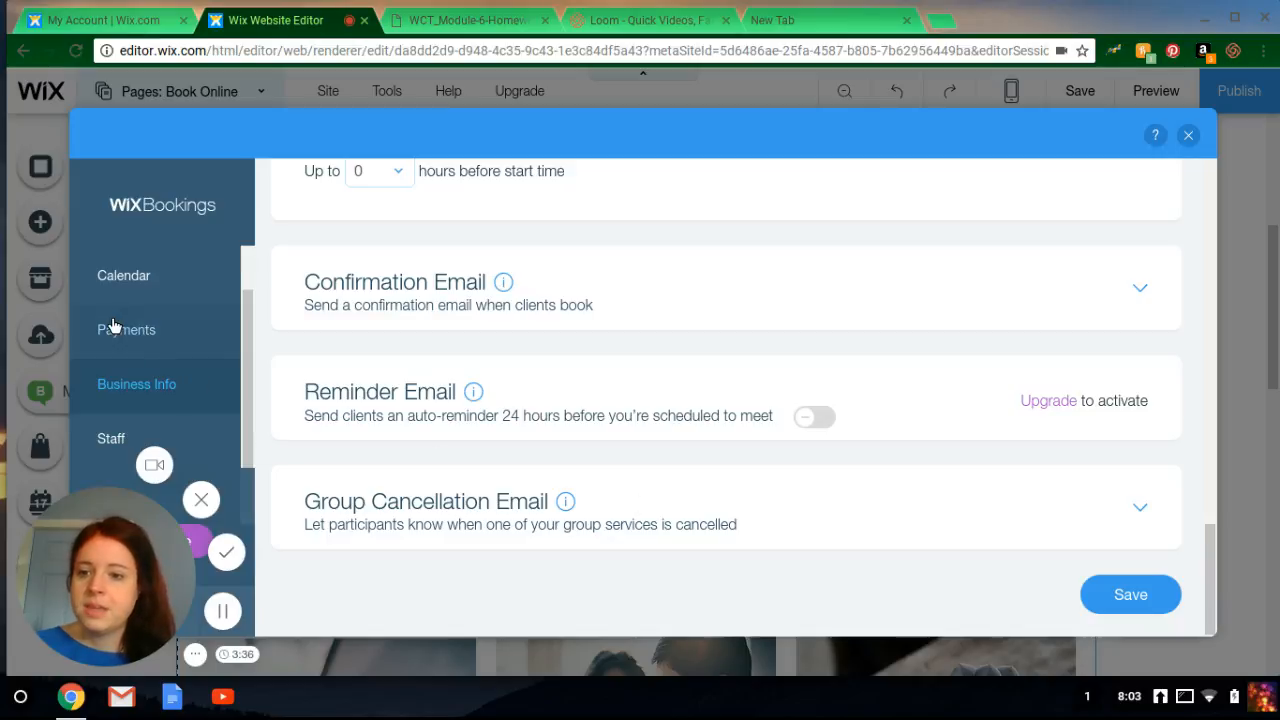
Open the business calendar and dismiss its welcome and Sync Calendars tips
click(128, 274)
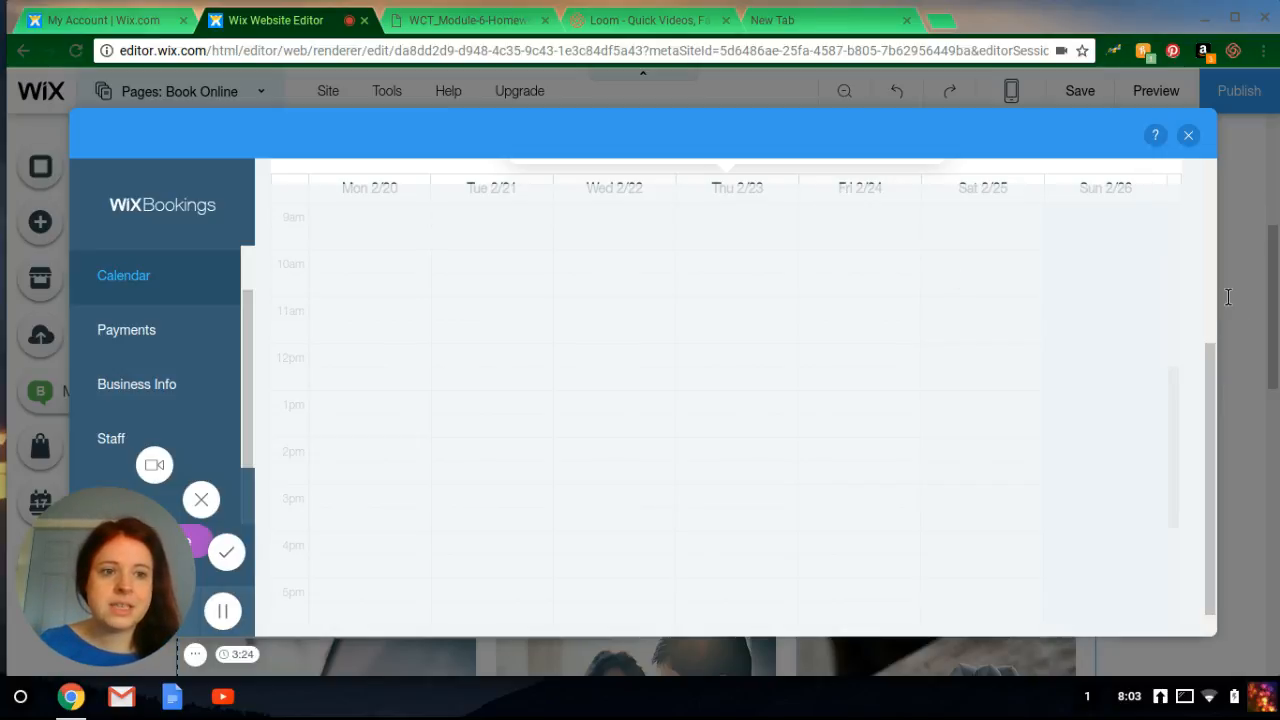
drag(1212, 350, 1207, 171)
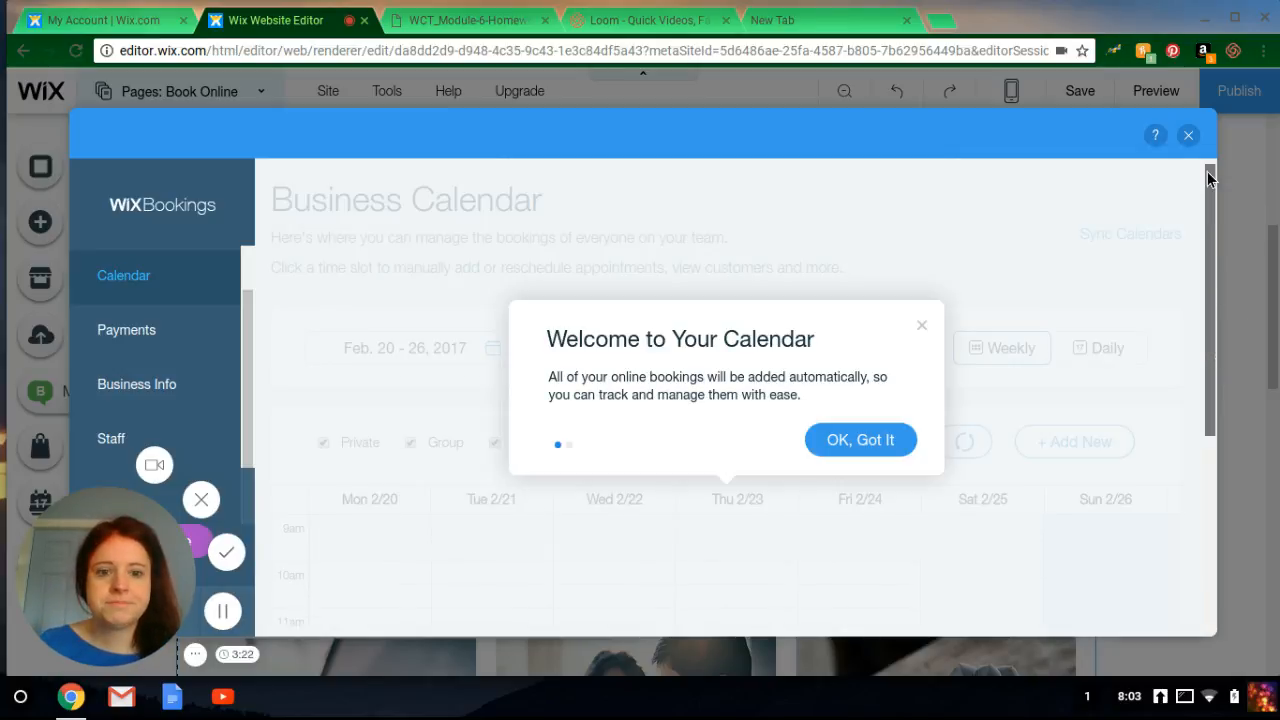
click(880, 438)
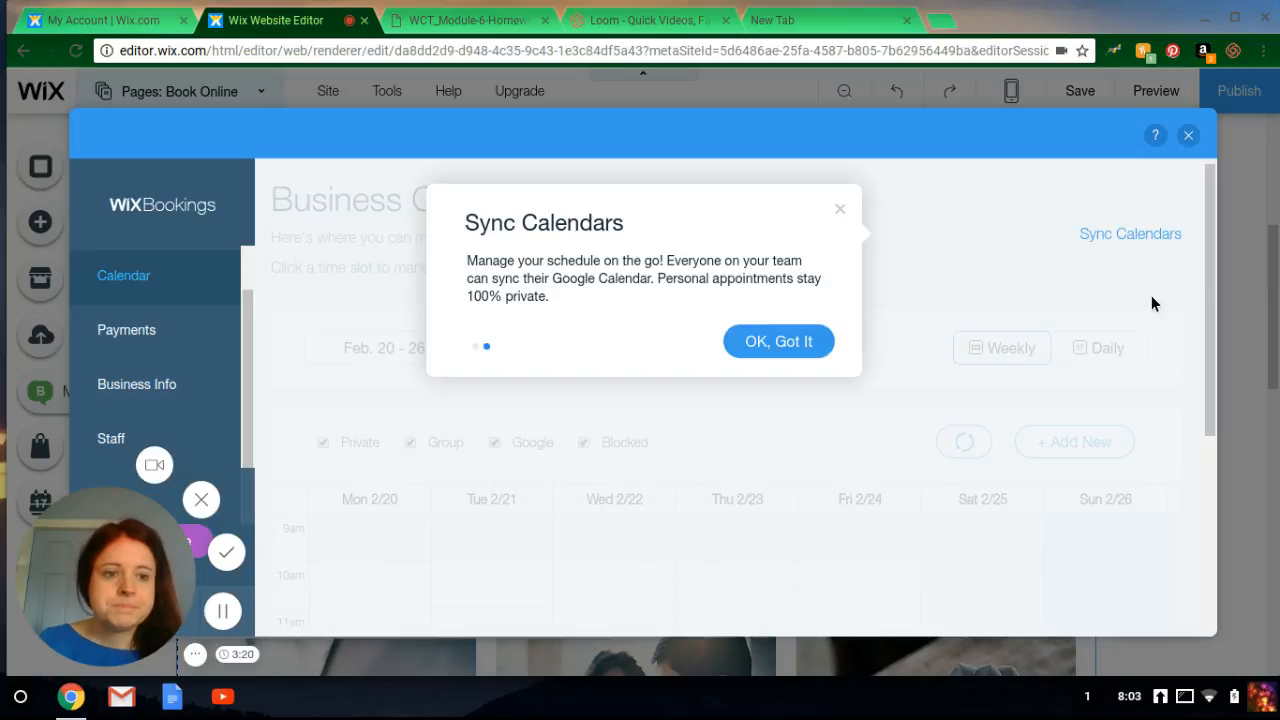
click(786, 342)
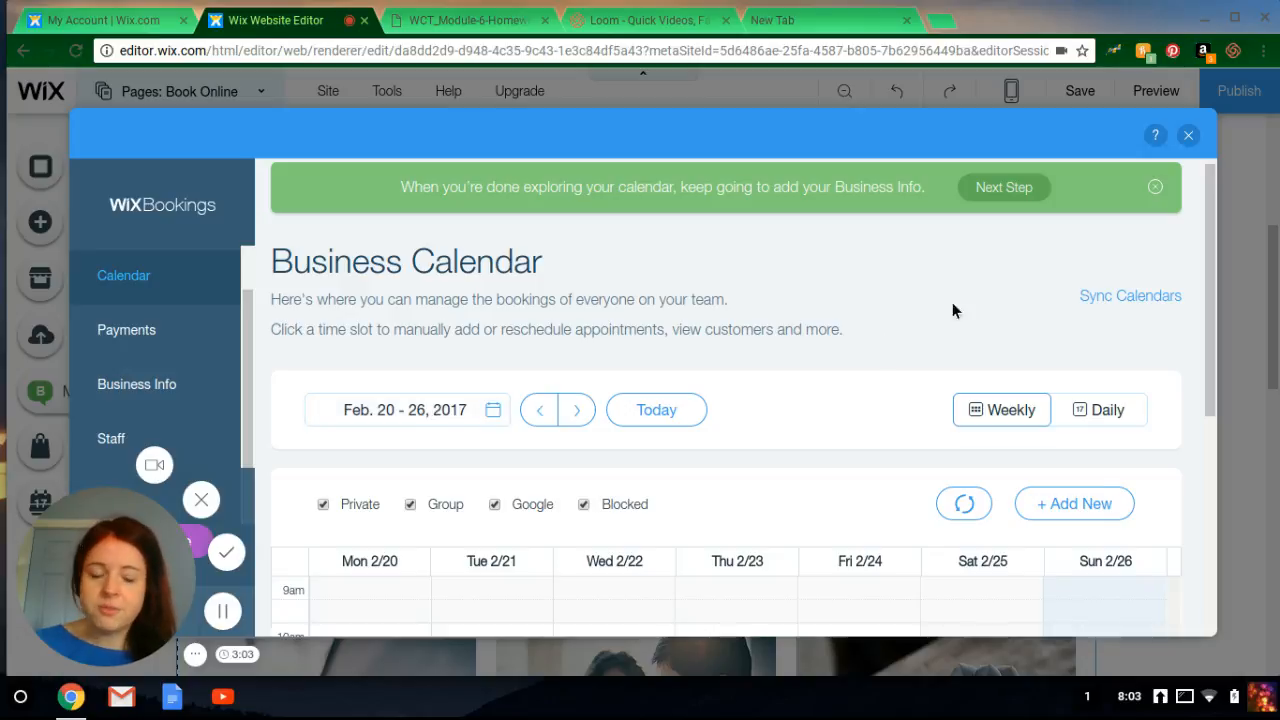
Close the bookings manager and the Wix Bookings settings, and reopen the bookings manager from the editor
click(1220, 252)
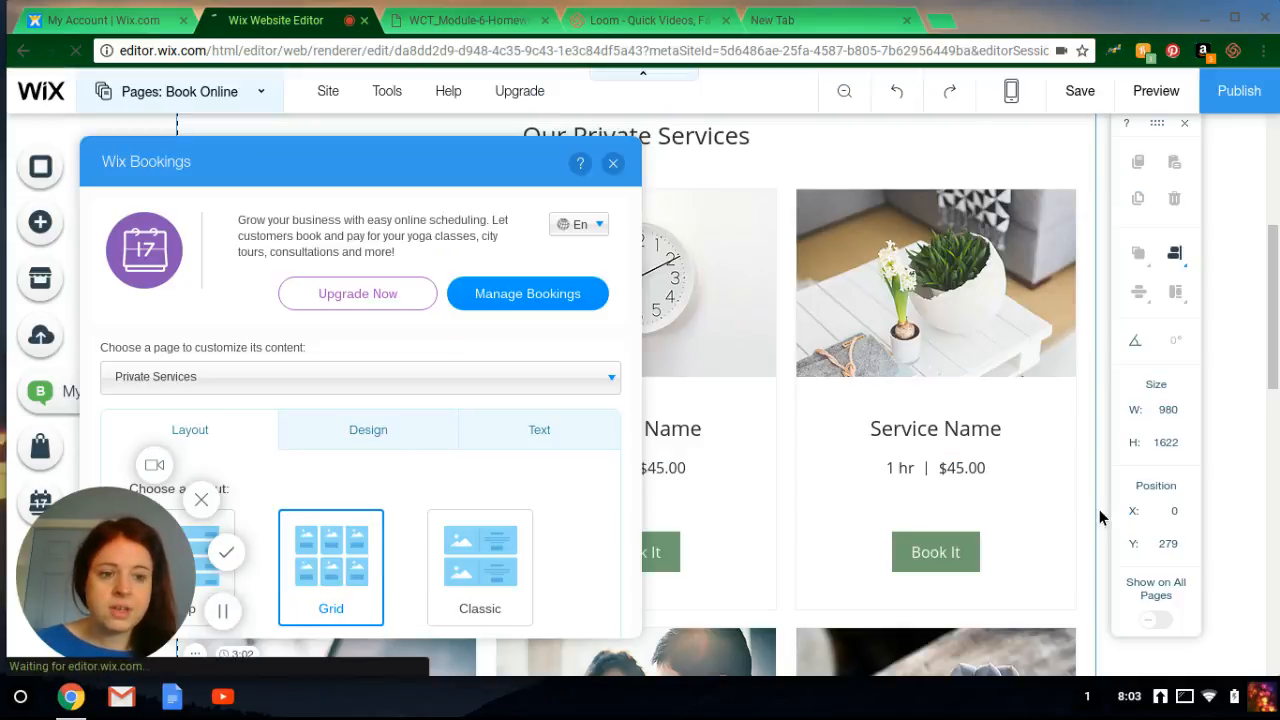
click(614, 165)
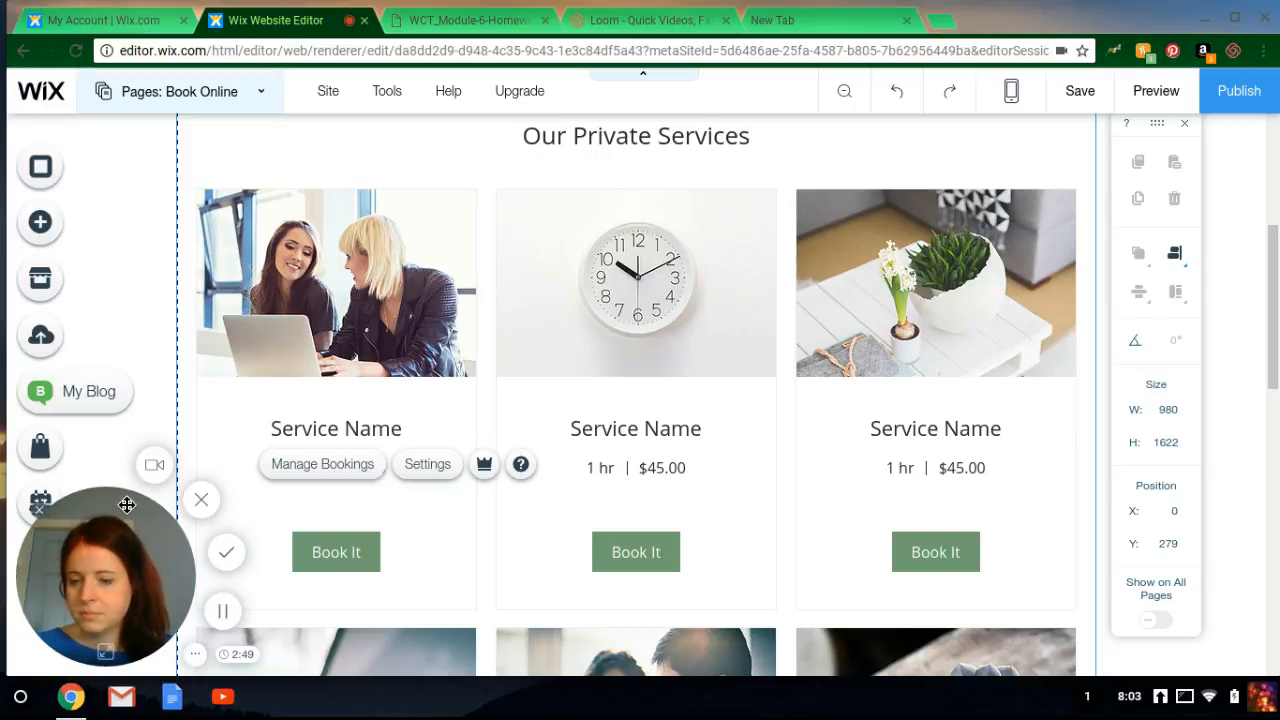
drag(127, 511, 261, 502)
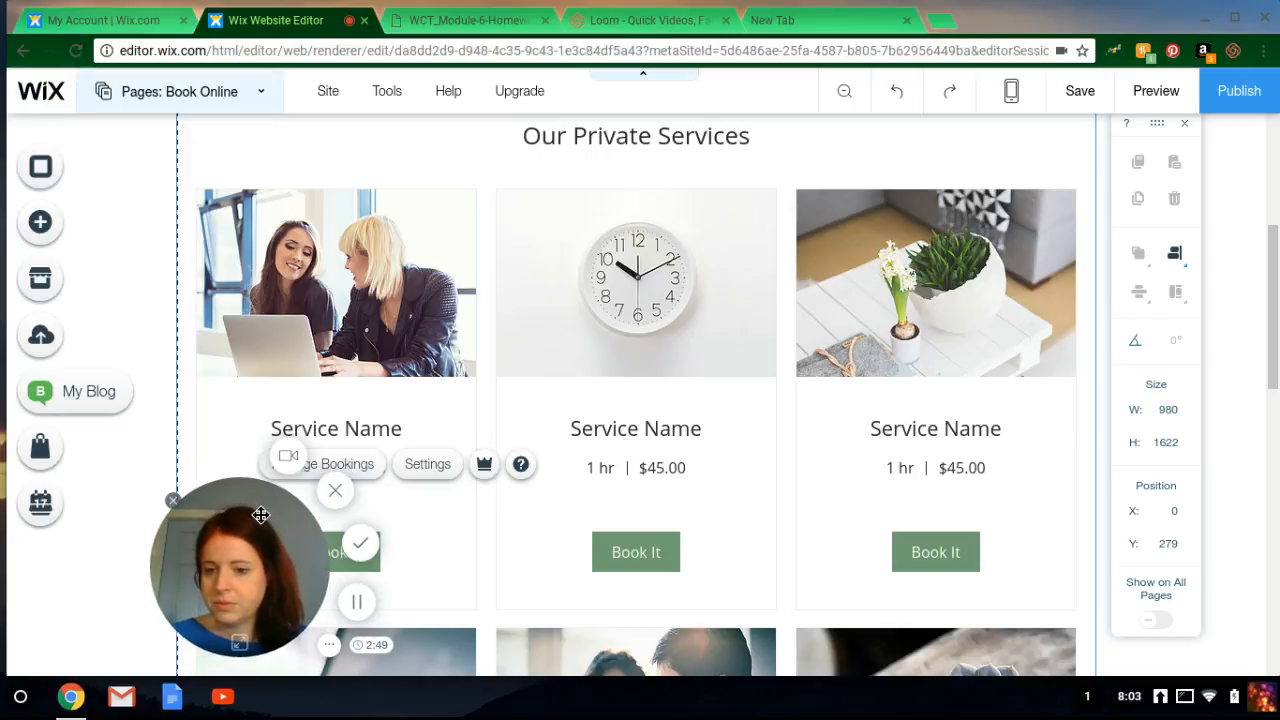
click(47, 503)
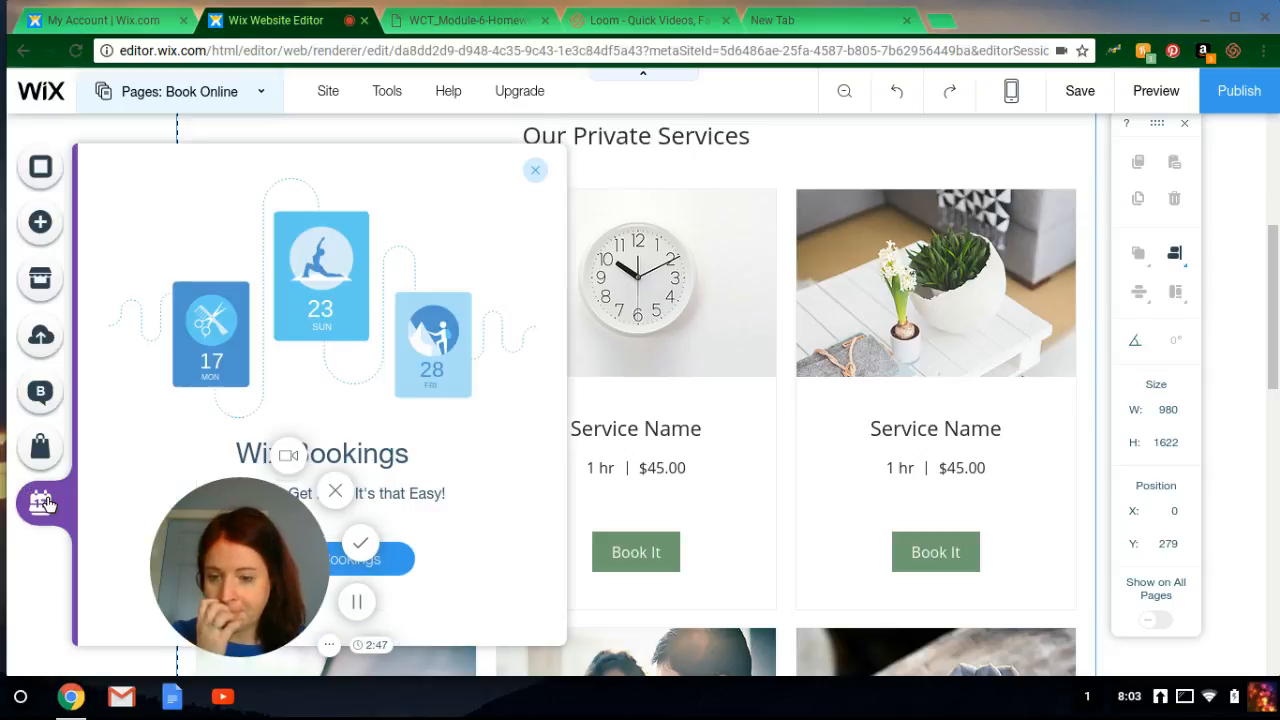
click(410, 553)
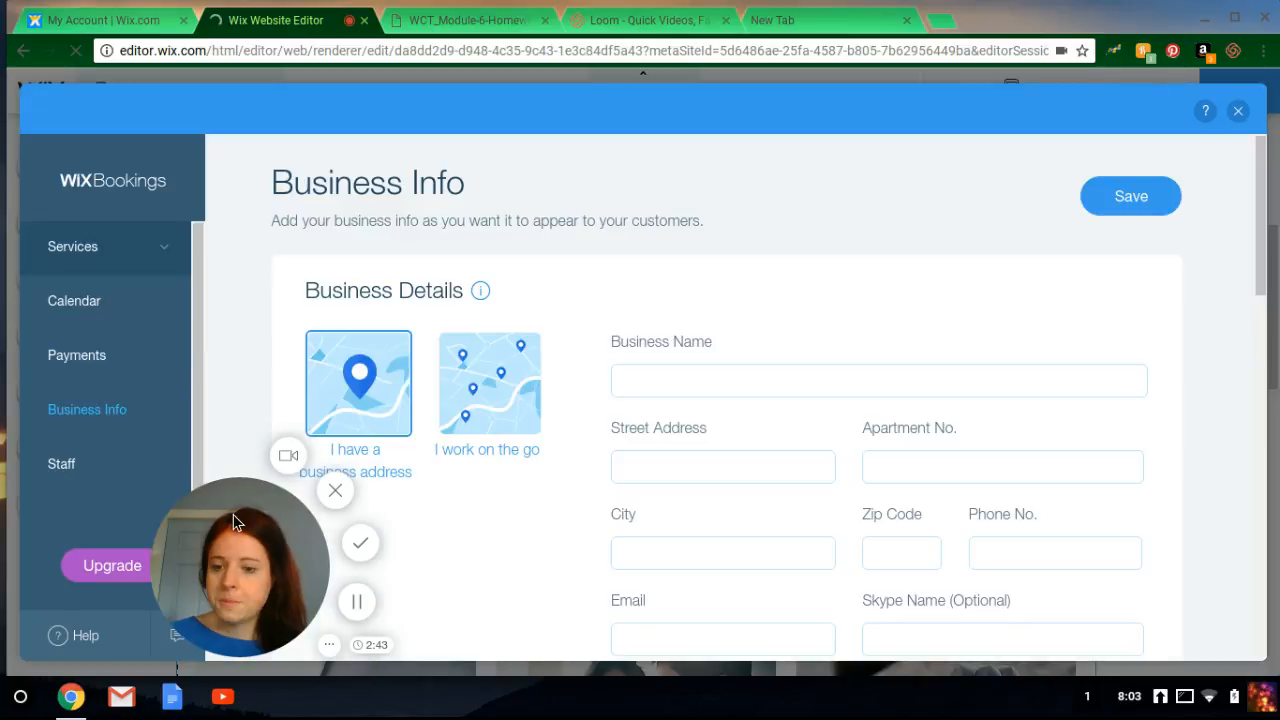
Open the business calendar and review its weekly schedule, booking type filters and calendar sync option
drag(250, 581, 1086, 517)
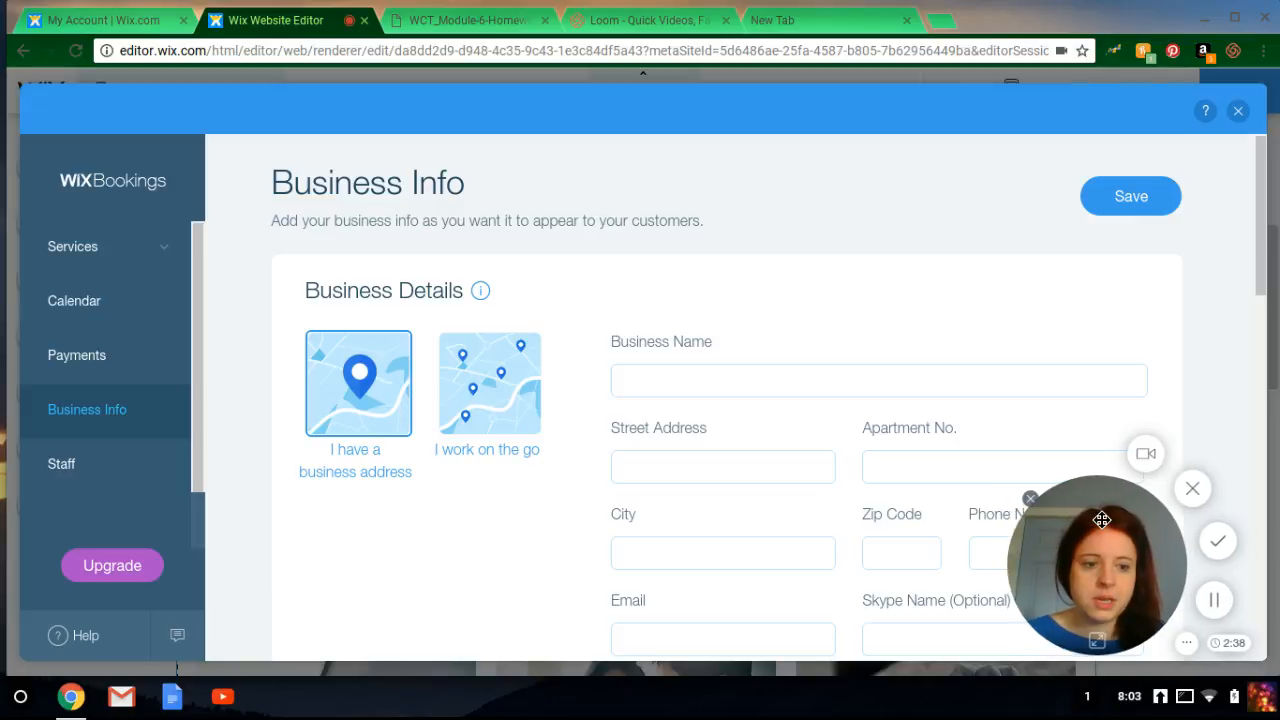
click(70, 304)
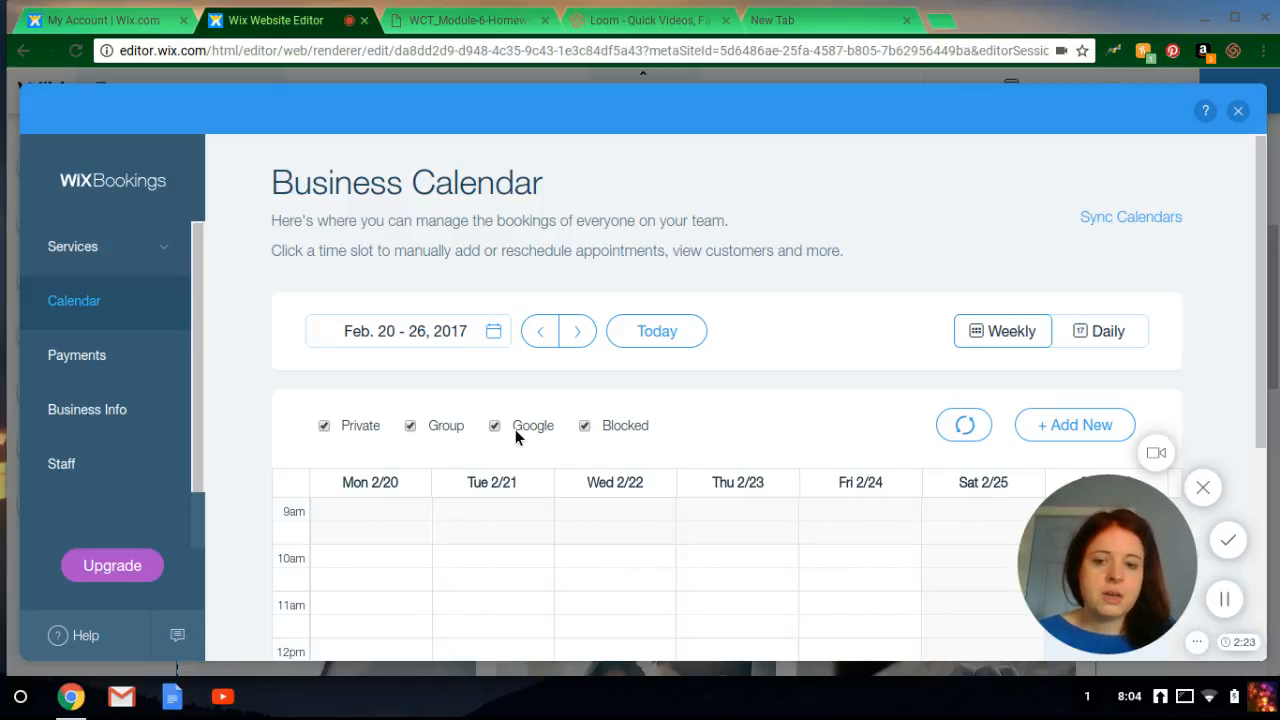
scroll(1075, 266, down, 4)
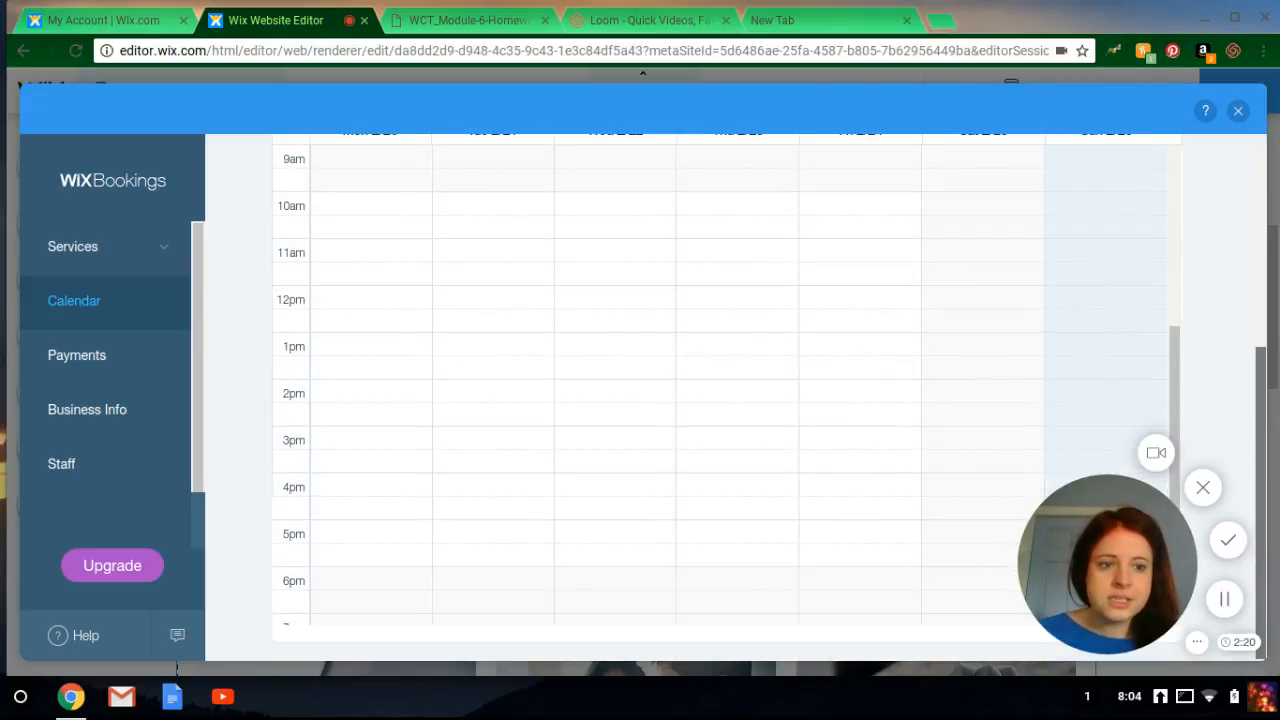
scroll(1276, 300, up, 3)
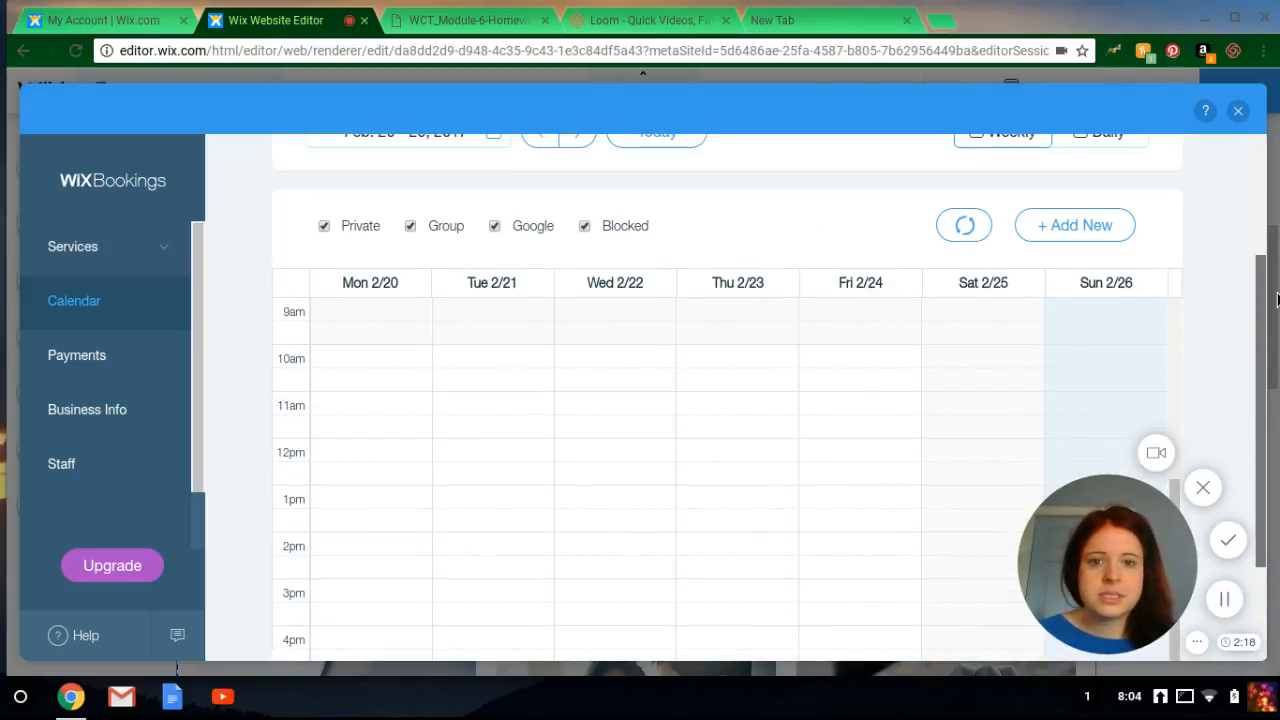
scroll(1276, 300, up, 3)
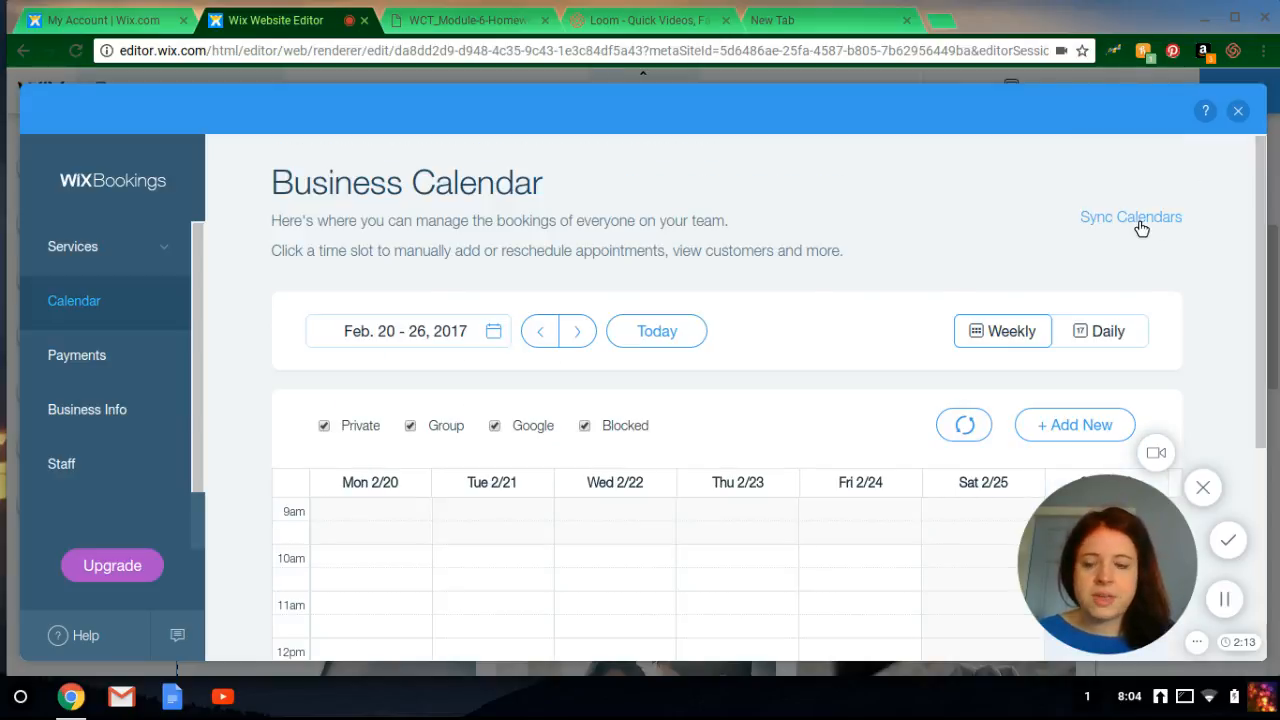
scroll(571, 435, down, 1)
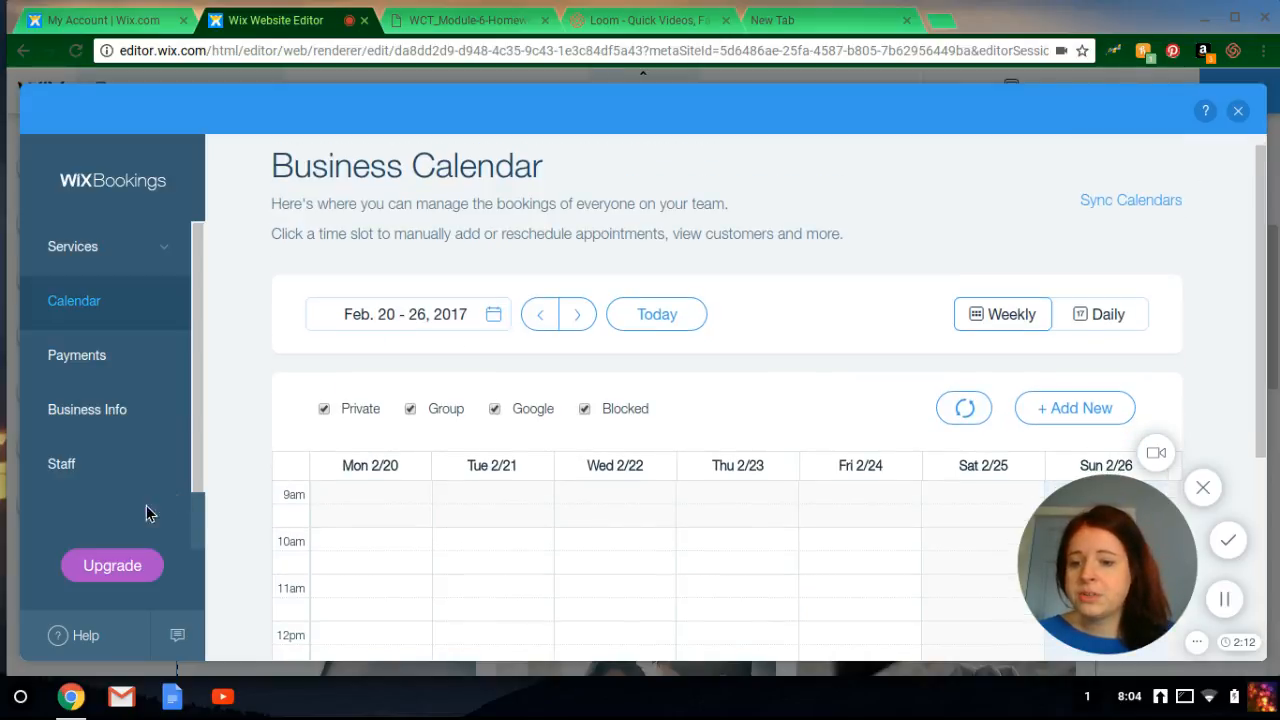
scroll(75, 545, down, 1)
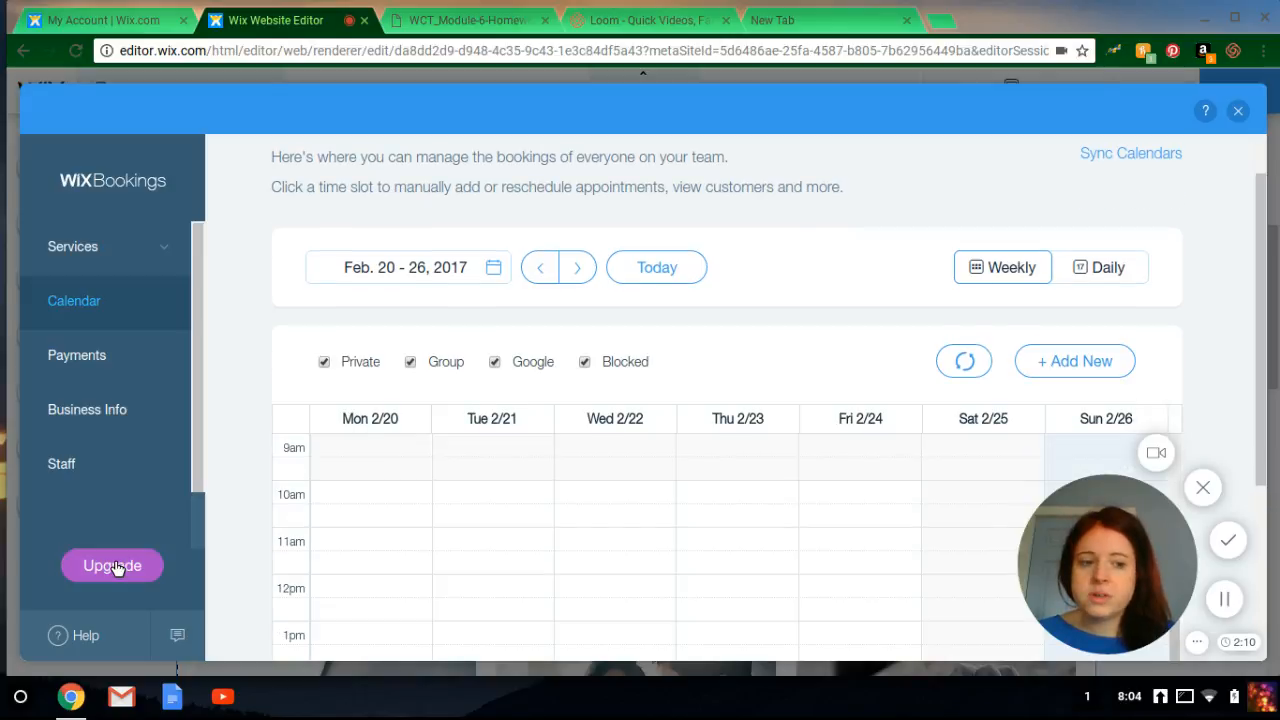
Open the premium upgrade plans and compare the prices and features of eCommerce, Unlimited, Combo and Connect Domain with Wix Bookings
click(112, 566)
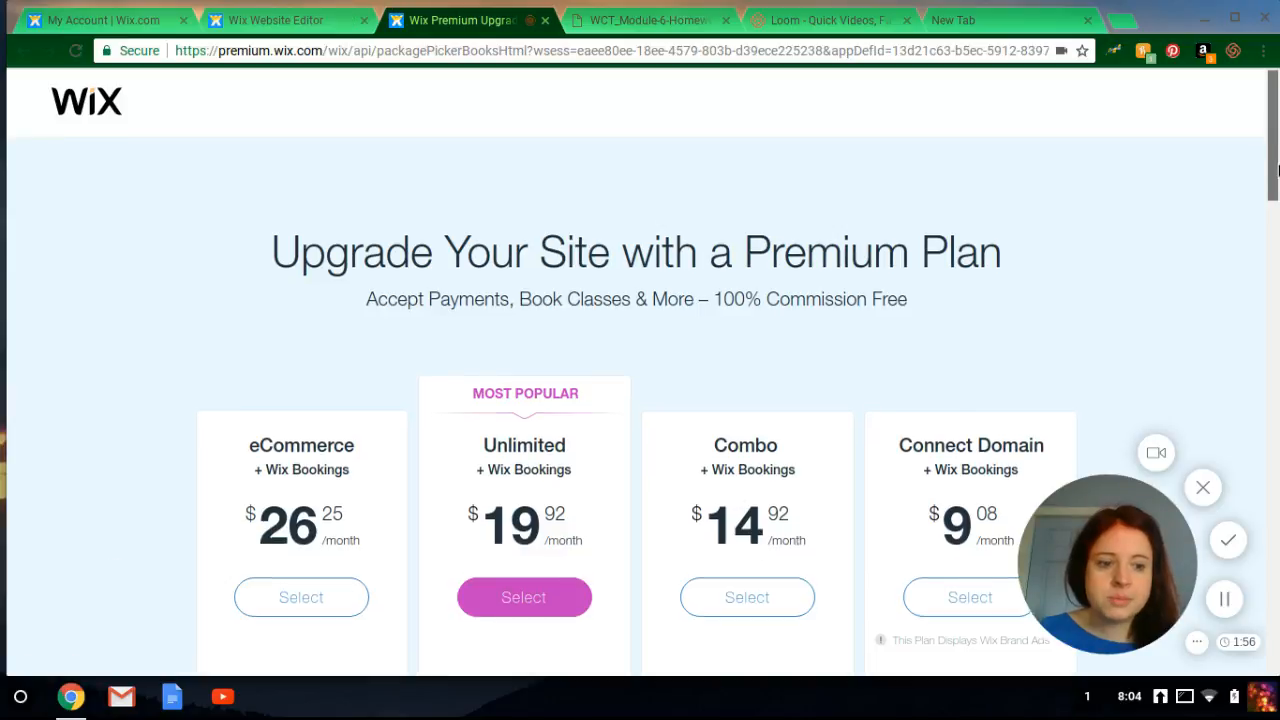
drag(1277, 160, 1277, 215)
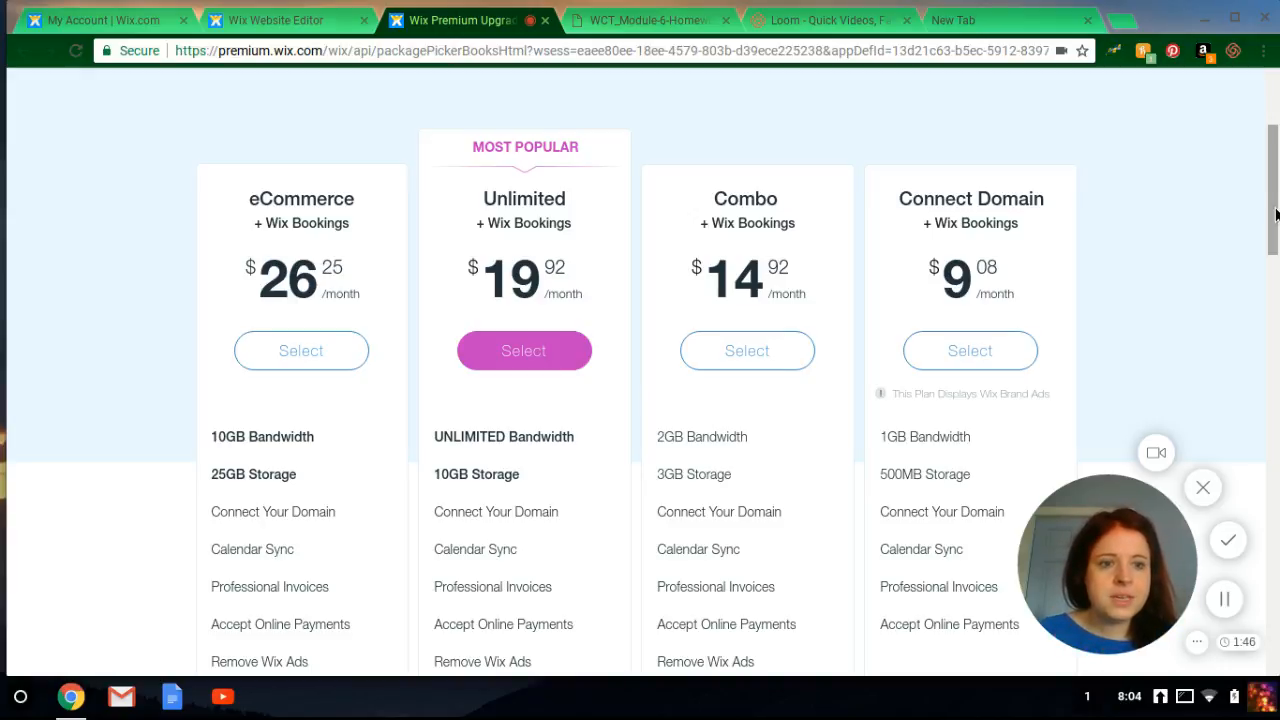
drag(1275, 213, 1274, 236)
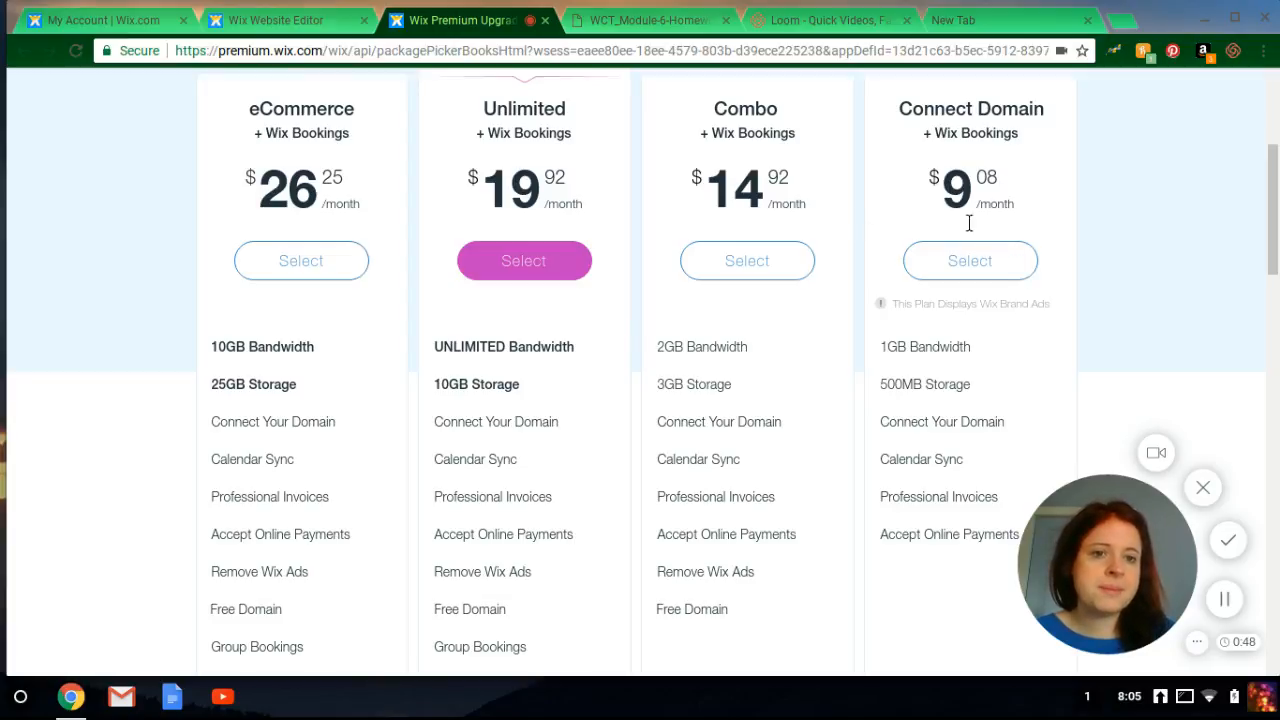
mouse_move(750, 608)
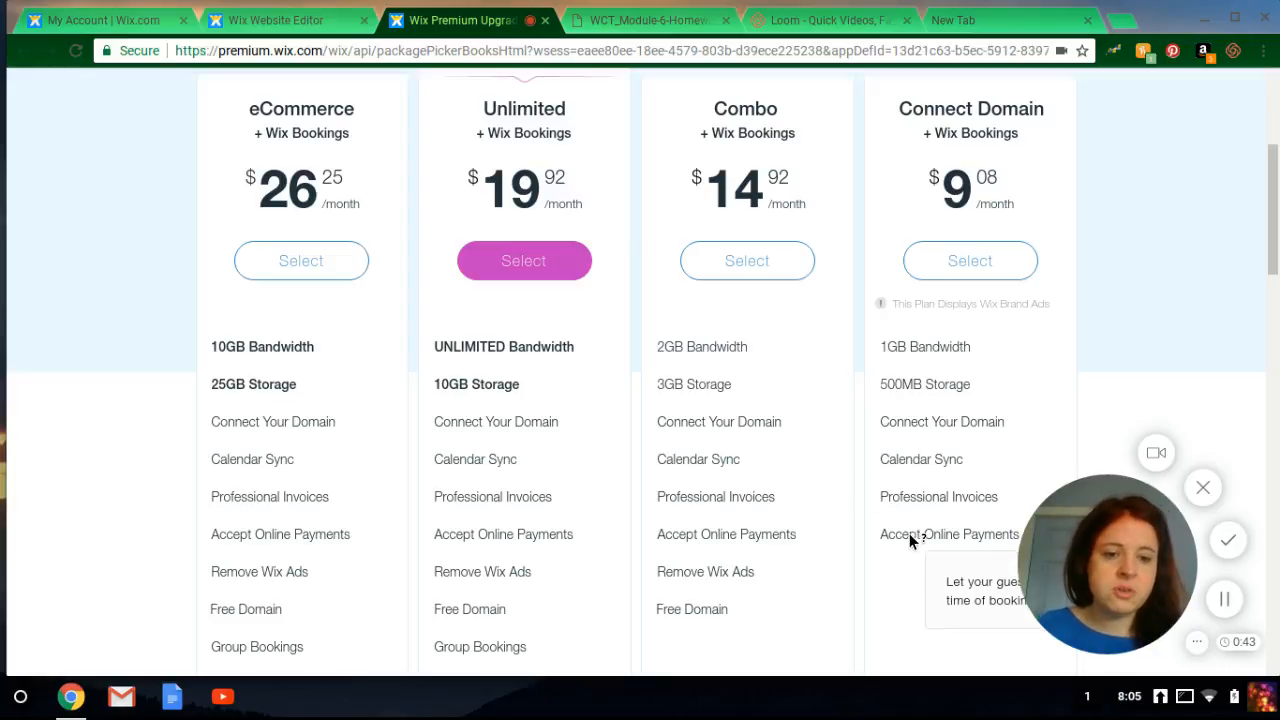
mouse_move(912, 508)
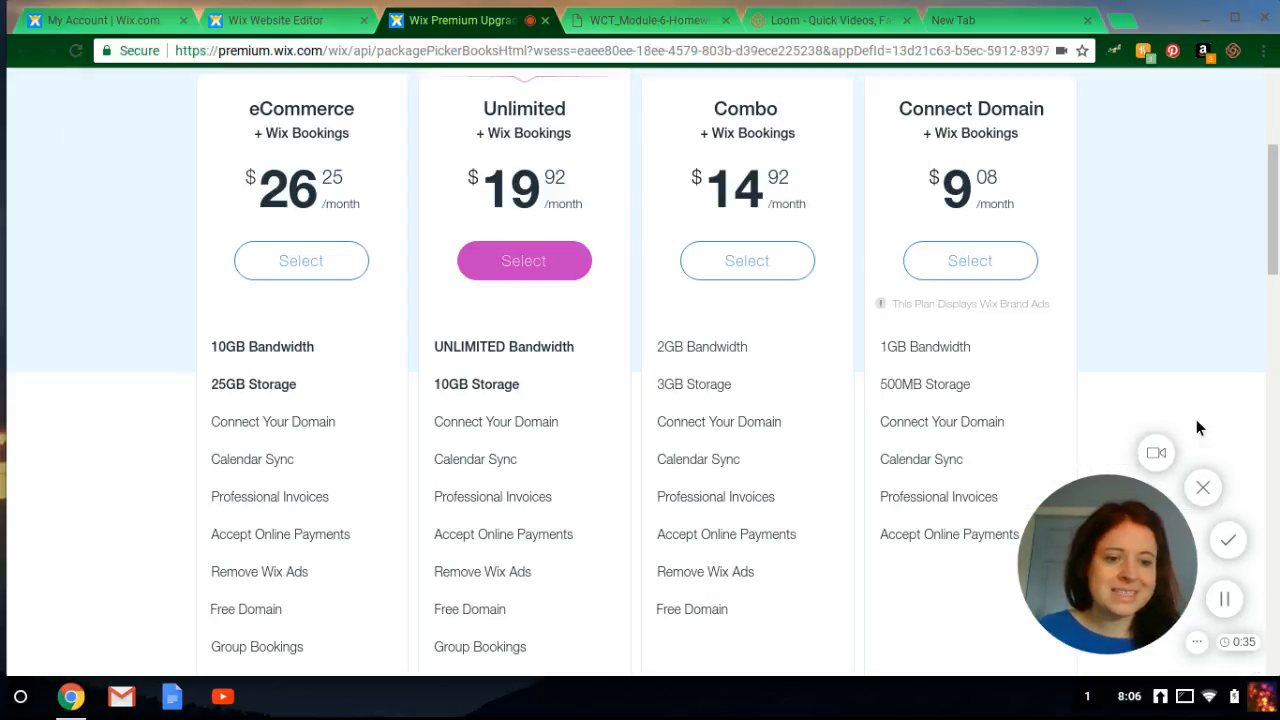
Return from the premium plans page to the website editor and dismiss the site upgrade notice
scroll(1274, 258, up, 3)
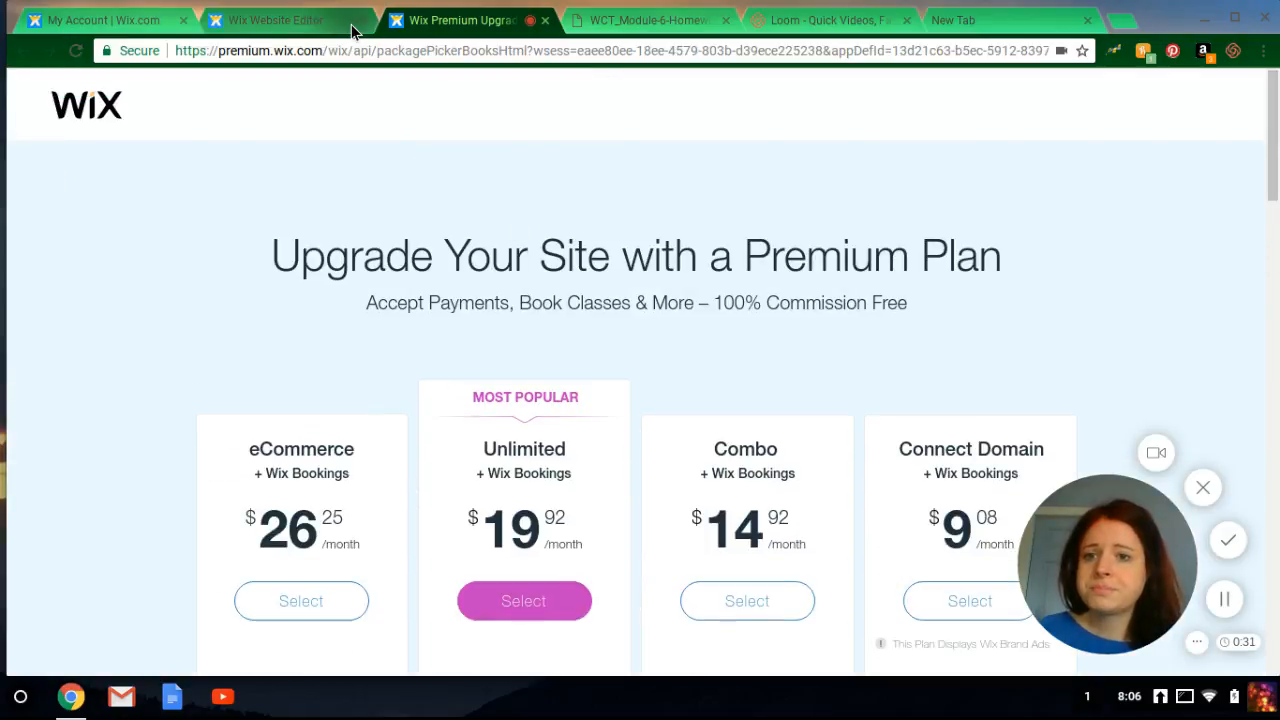
click(290, 20)
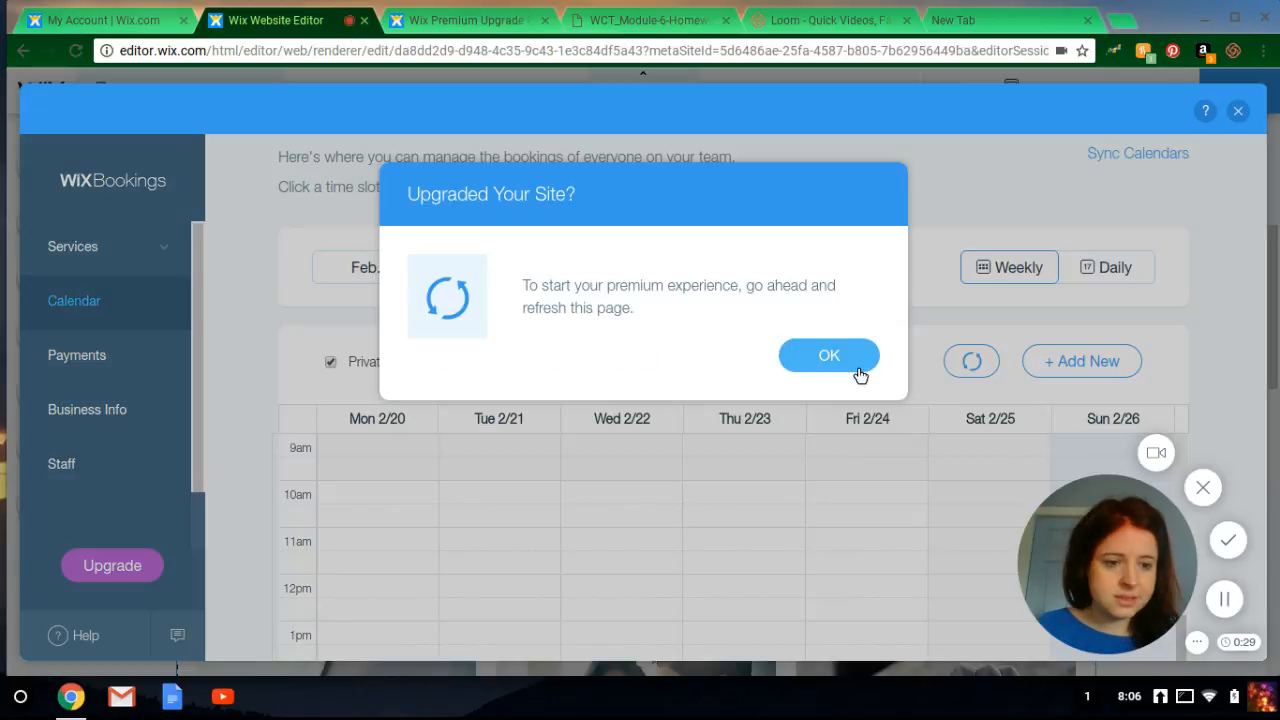
click(857, 372)
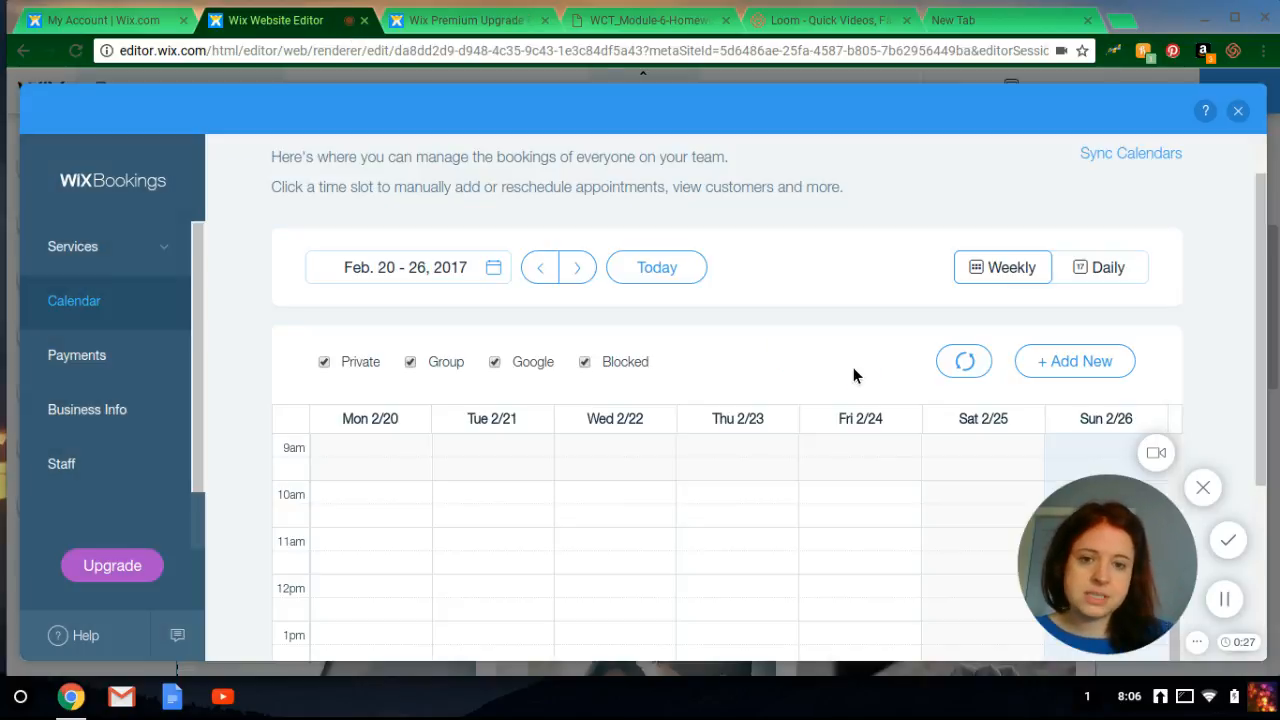